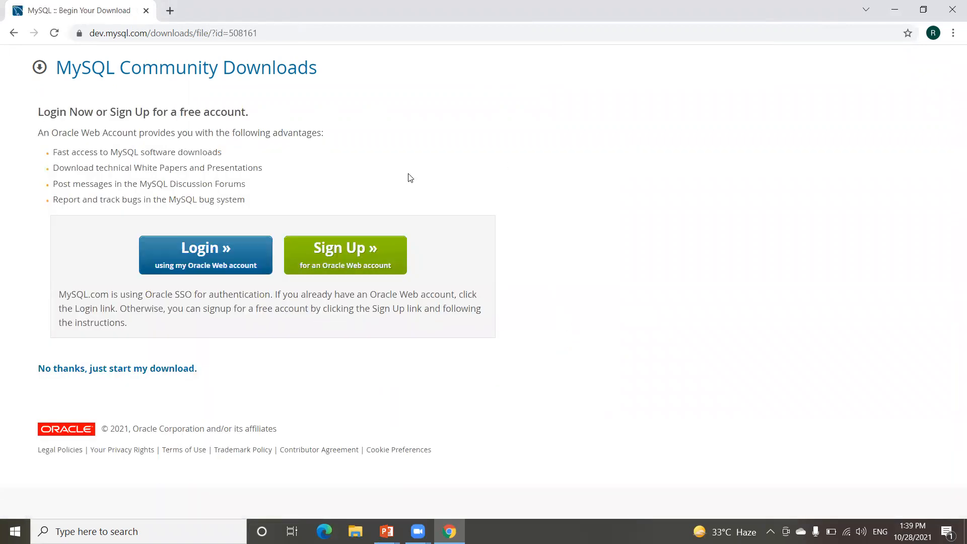
Step: Skip the Oracle account prompt so the 470 MB MySQL installer .msi starts downloading
click(87, 371)
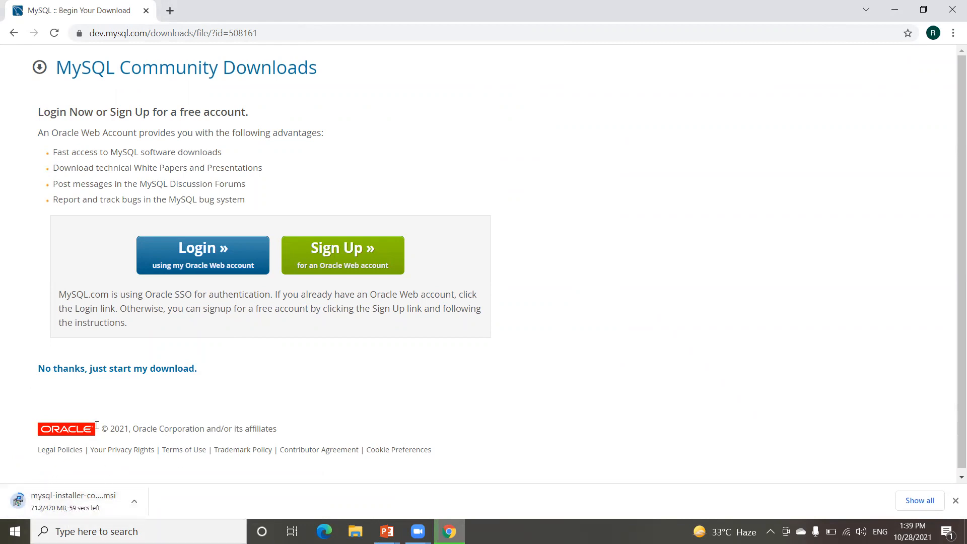
click(101, 532)
Step: Dismiss a 'mysql' search, then launch a blank Notepad by searching 'note'
text(mysql)
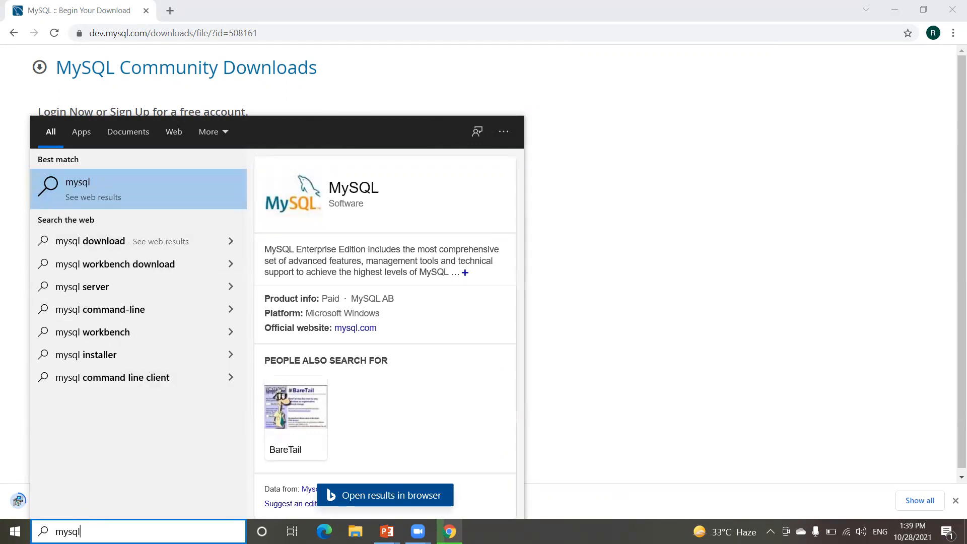
double_click(79, 531)
click(686, 314)
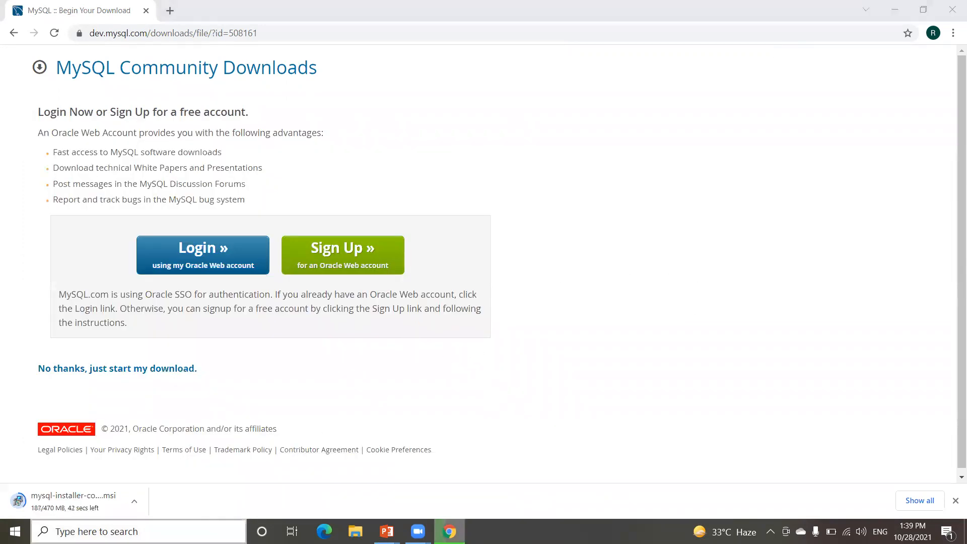
click(138, 531)
text(note)
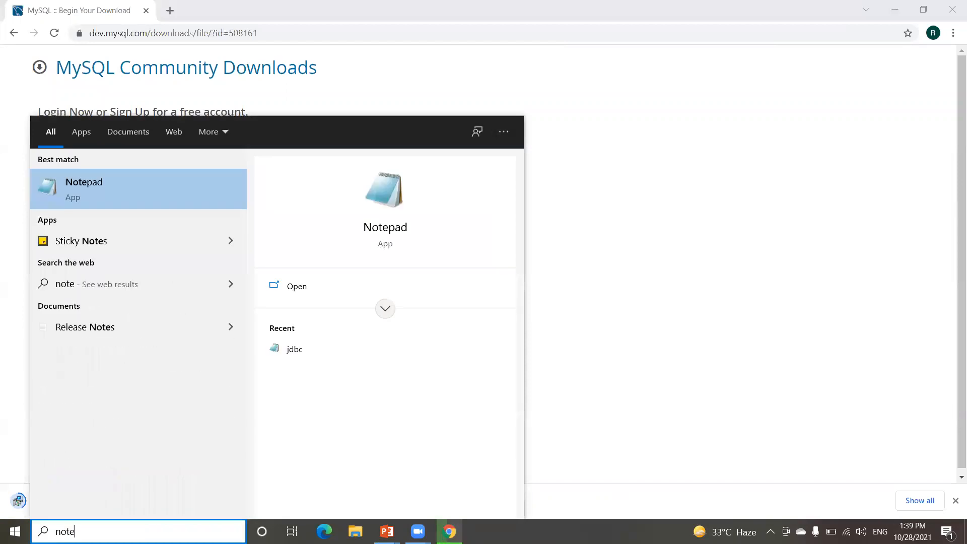
key(Return)
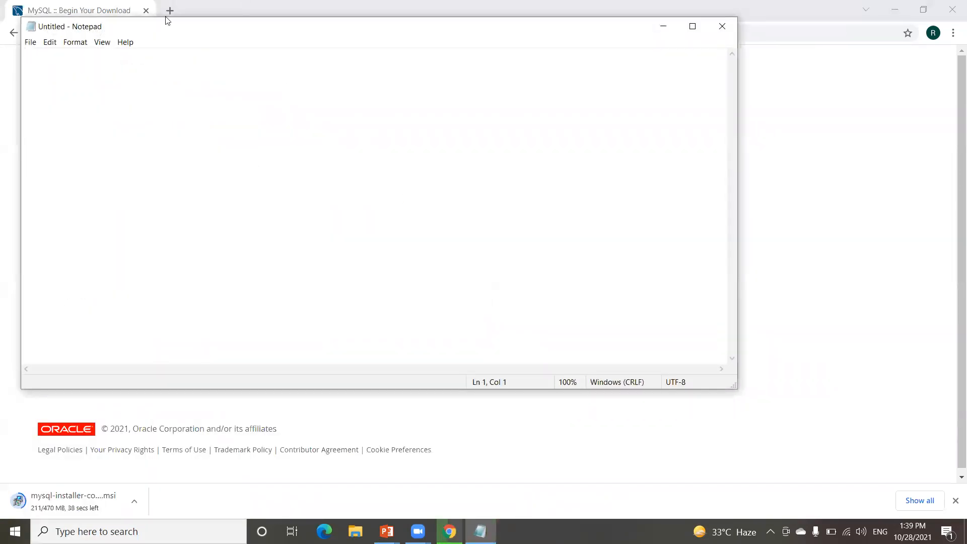
Step: Type the MYSQL, Server and Client headings into the note
drag(173, 28, 252, 117)
key(Return)
text(MYSQL)
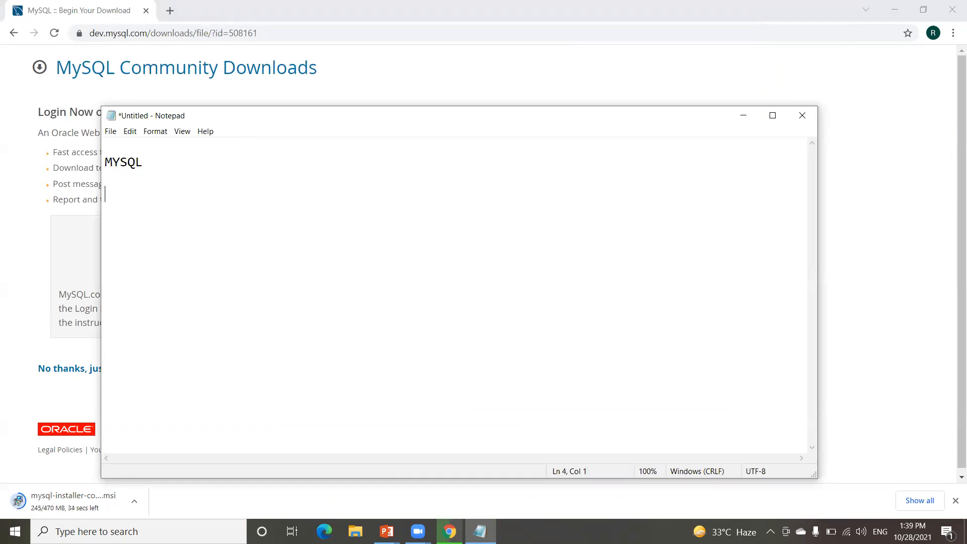
text(Er)
text(e)
key(BackSpace)
key(BackSpace)
text(erver  Client)
key(Return)
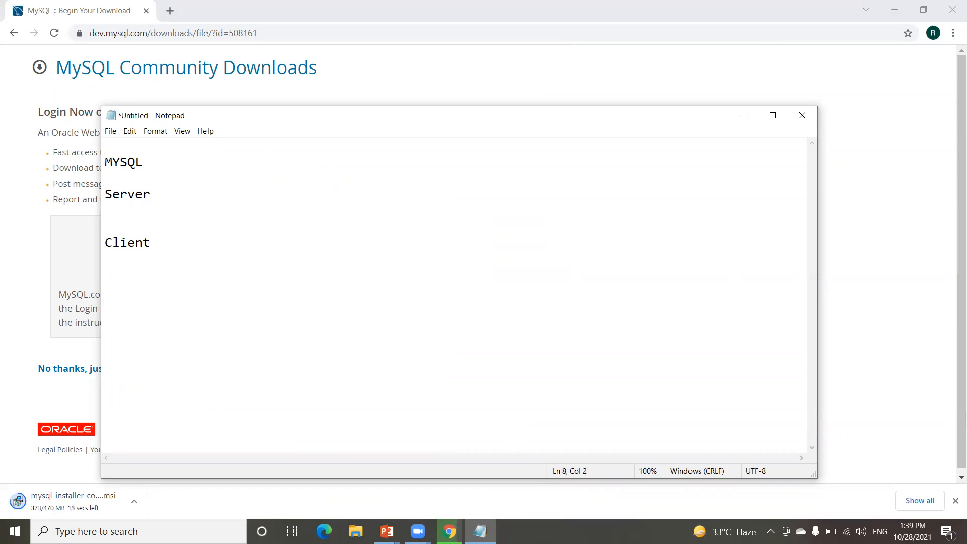
Step: Add the items '1) CLI (Command Prompt)' and 'MySQL Workbench' under Client
text(1) CLI (Comma)
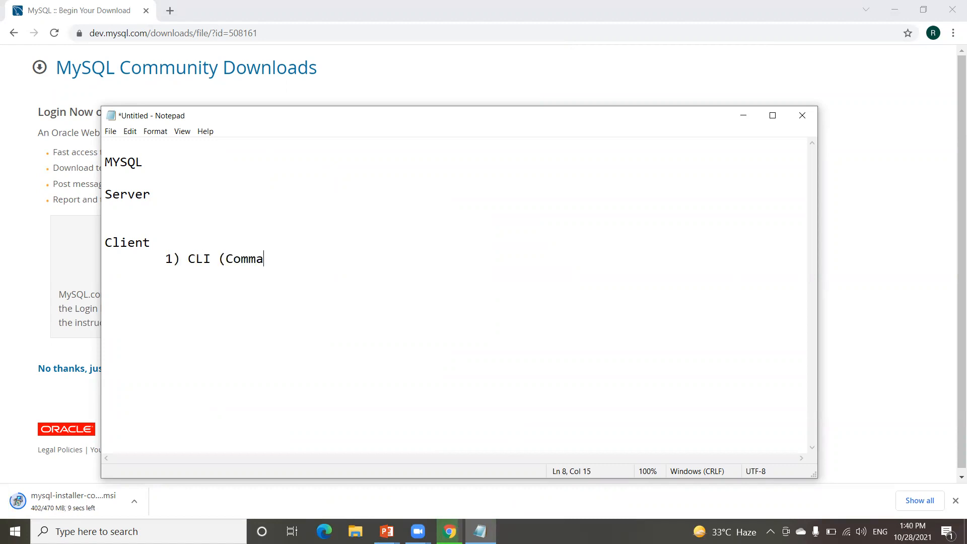
text(nd Prompt))
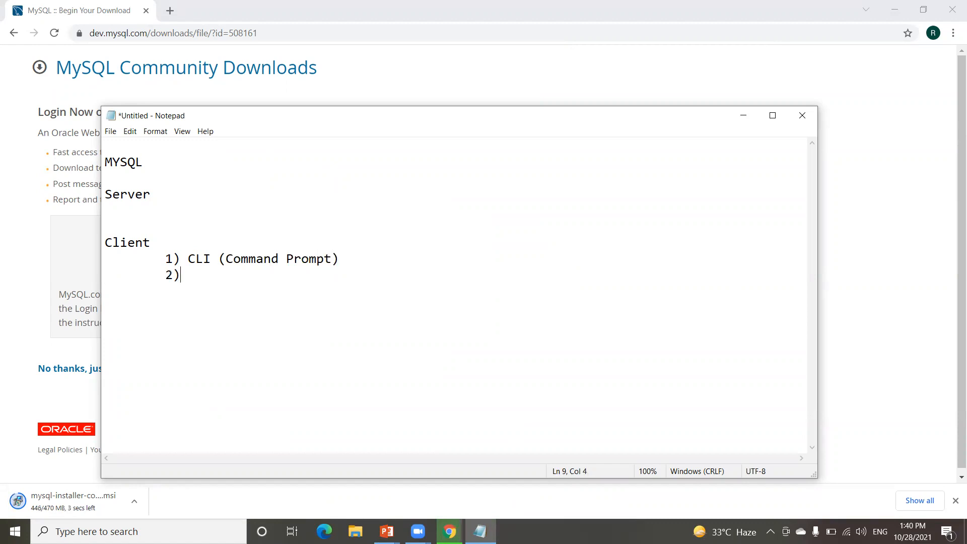
text(MyW)
key(BackSpace)
text(SQL QO)
key(BackSpace)
key(BackSpace)
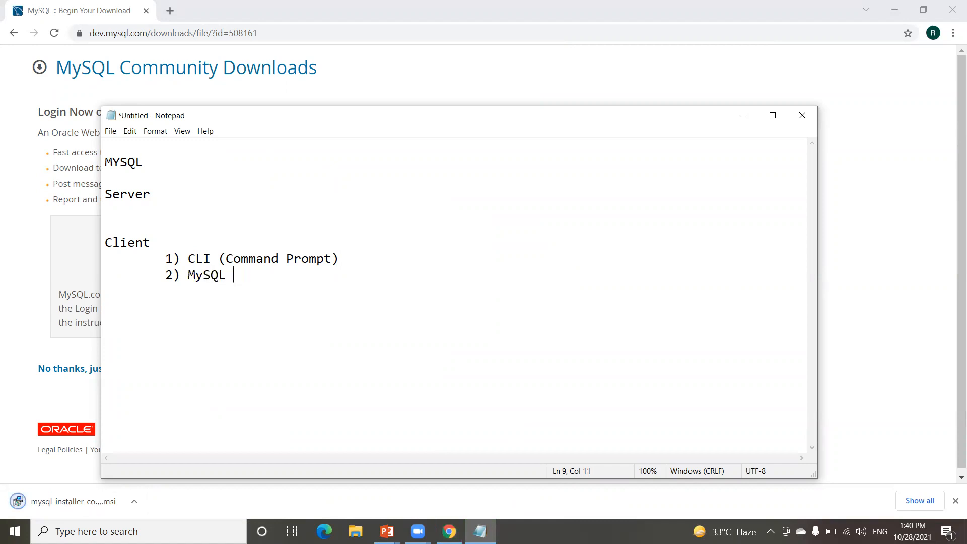
text(WOr)
key(BackSpace)
text(orkeb)
key(BackSpace)
key(BackSpace)
text(bench)
key(Return)
Step: Highlight the Server-to-Client text and MYSQL, then return to the Chrome download page
click(149, 188)
drag(154, 247, 104, 200)
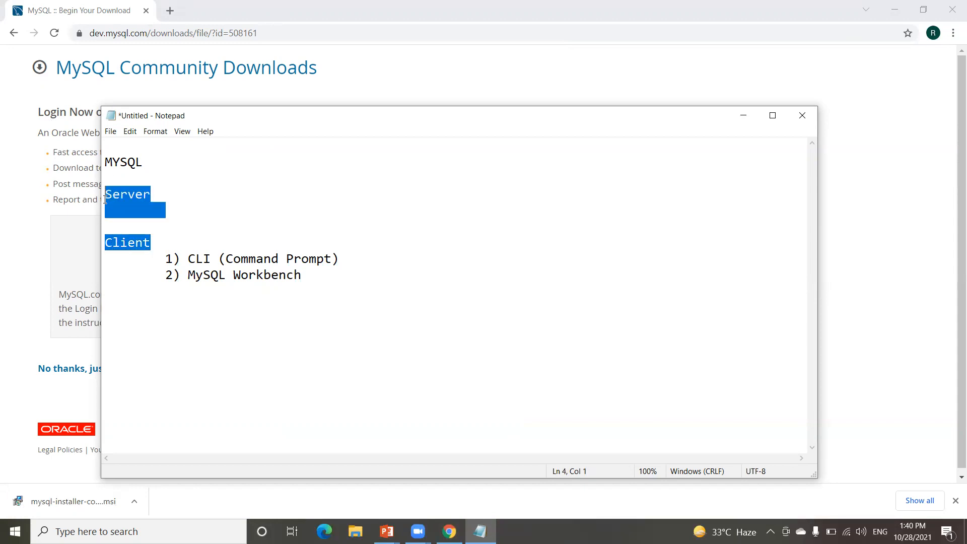
double_click(125, 160)
click(24, 457)
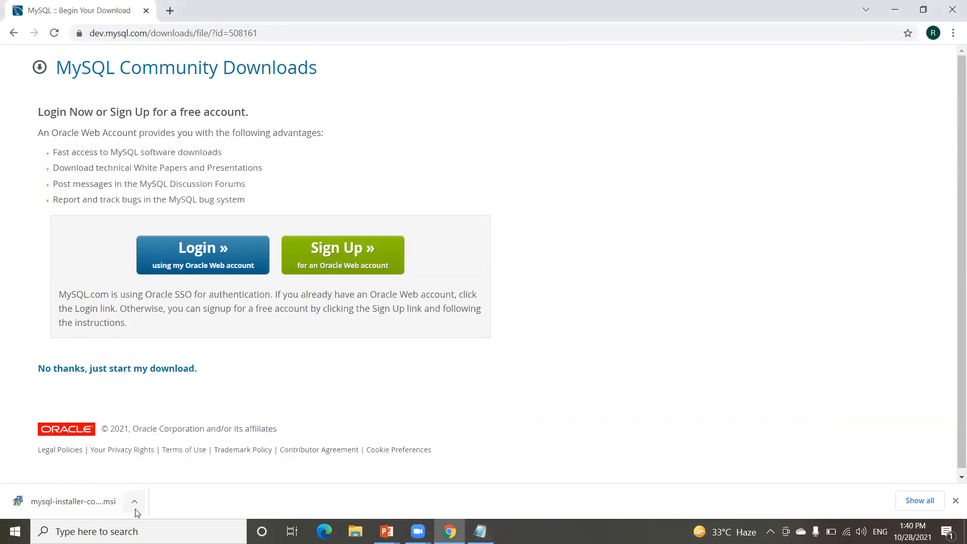
Step: Run mysql-installer-community-8.0.27.0 from the Downloads folder, approving the UAC prompt
click(135, 501)
click(167, 459)
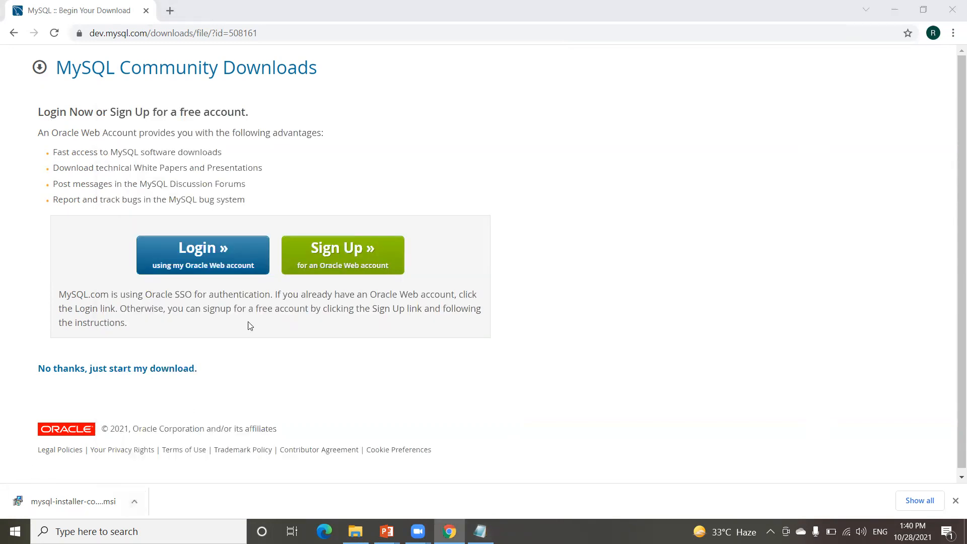
right_click(311, 190)
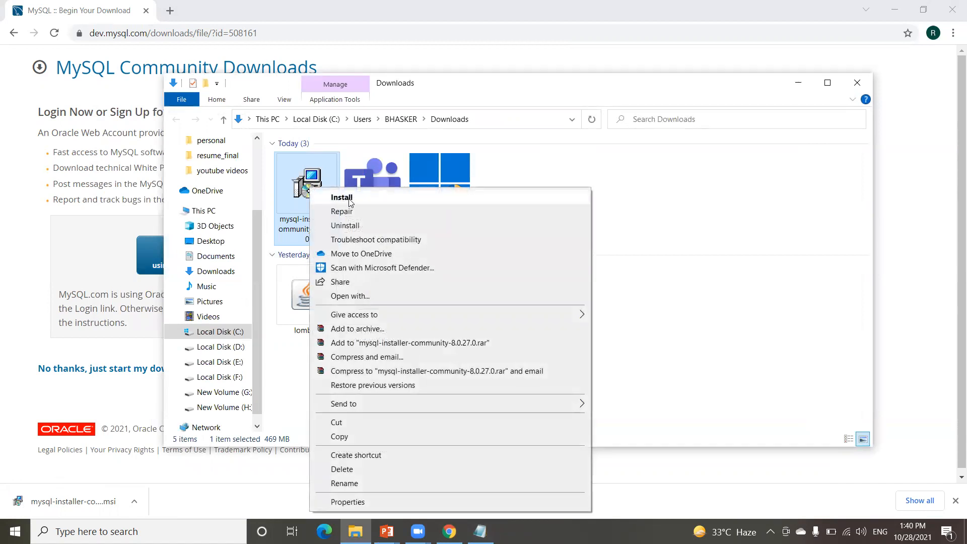
click(342, 197)
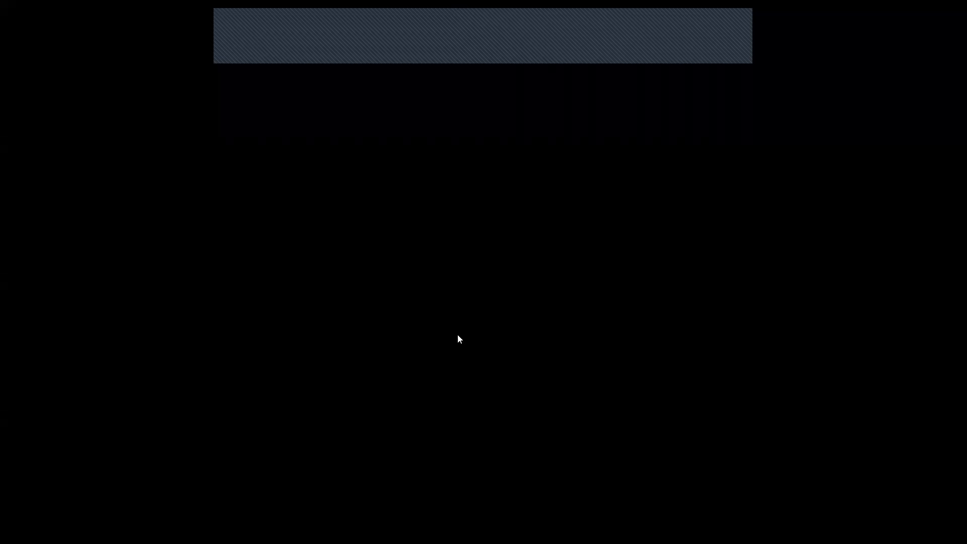
click(458, 334)
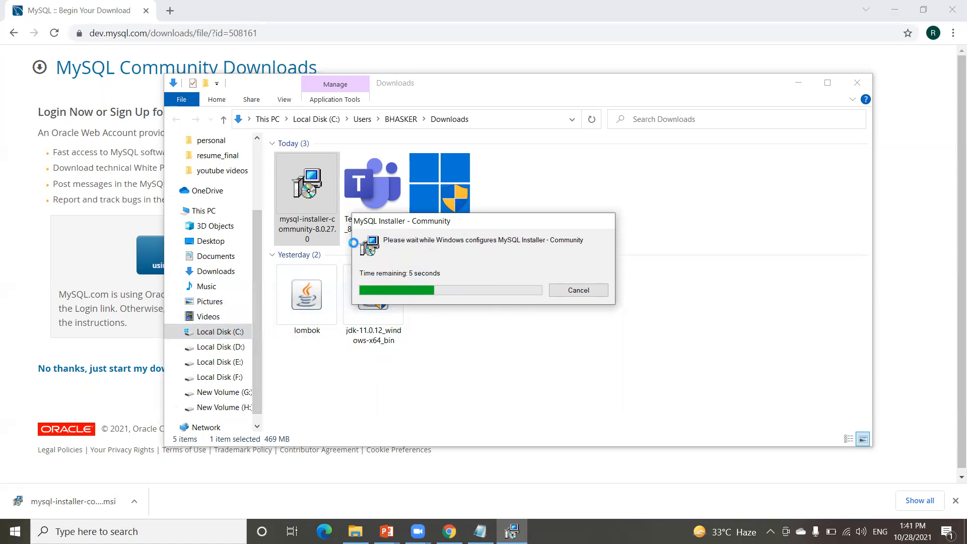
click(207, 334)
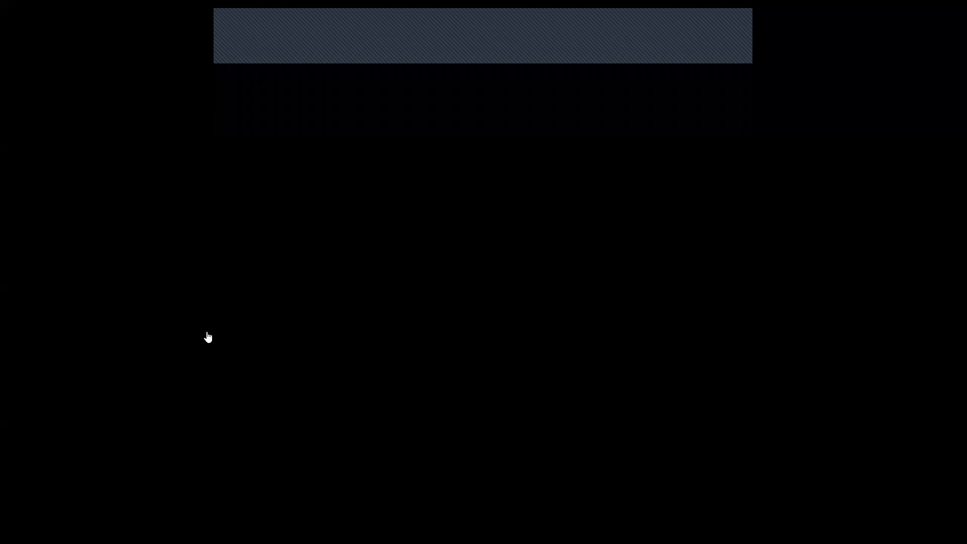
Step: Compare the Server only and Client only setup types, then settle on Developer Default
click(425, 350)
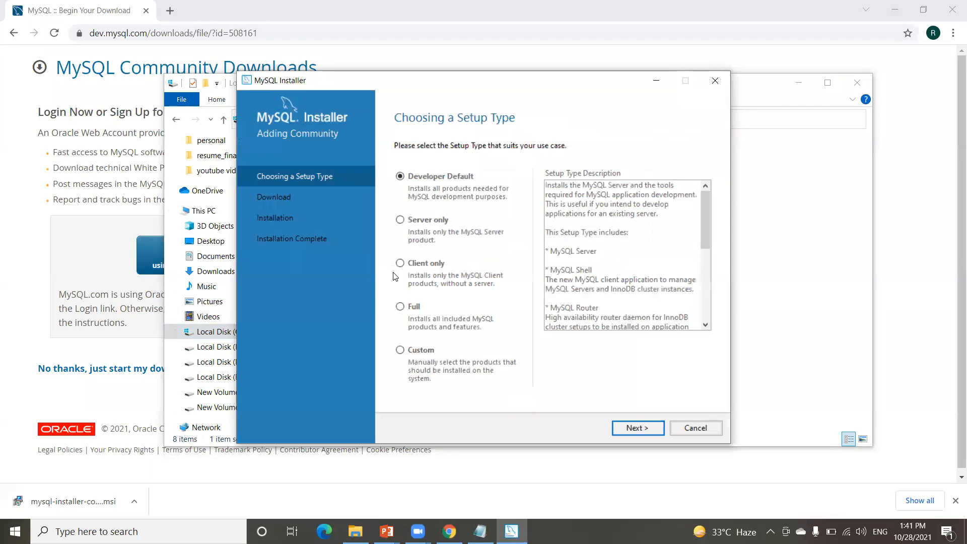
drag(411, 84, 344, 79)
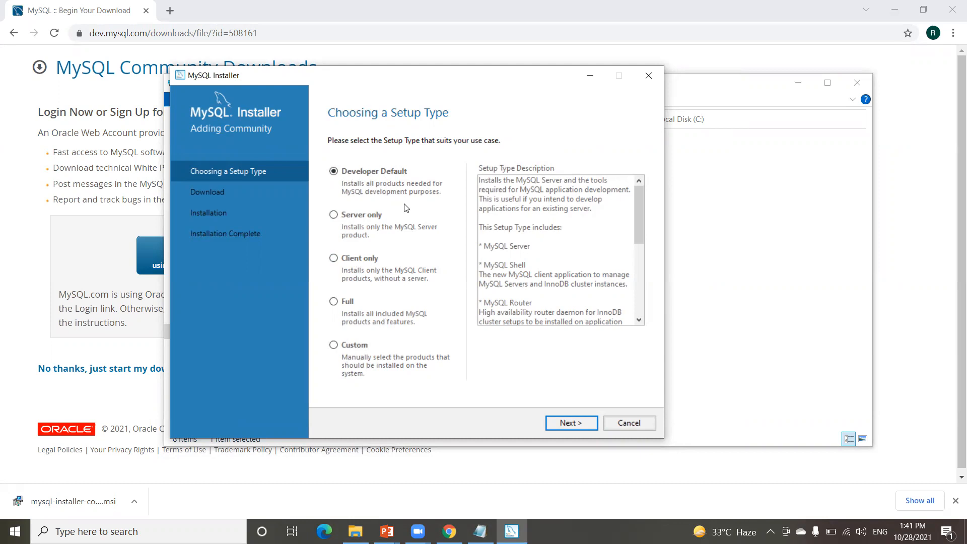
drag(411, 81, 439, 83)
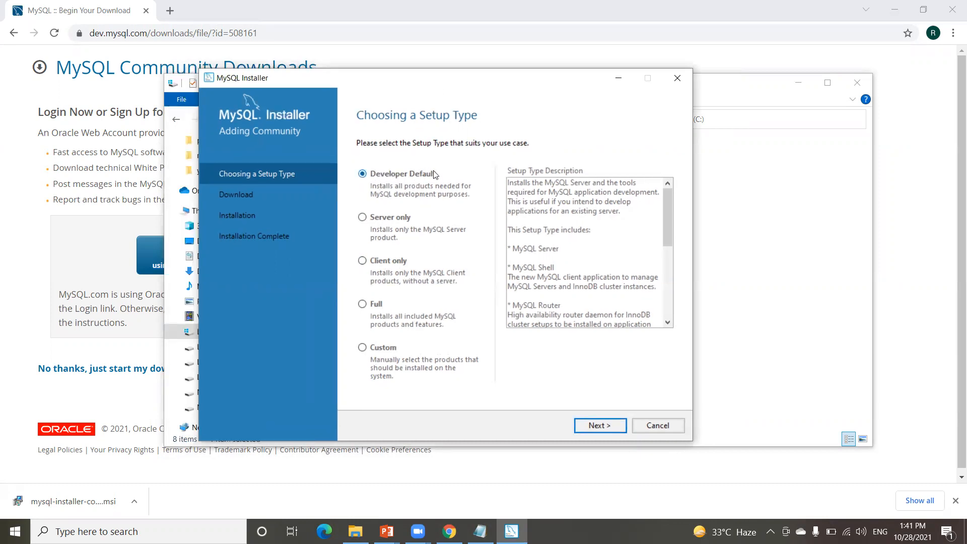
scroll(590, 277, down, 6)
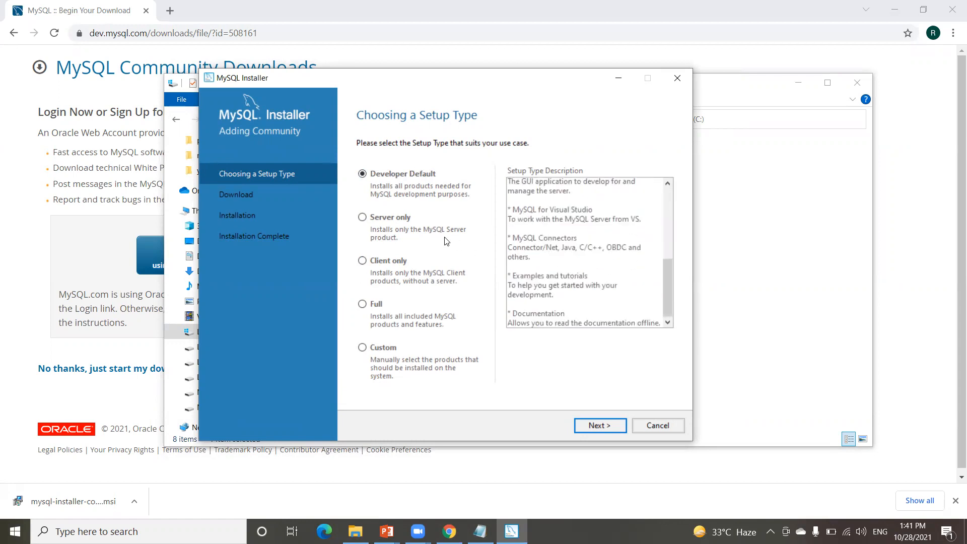
click(362, 217)
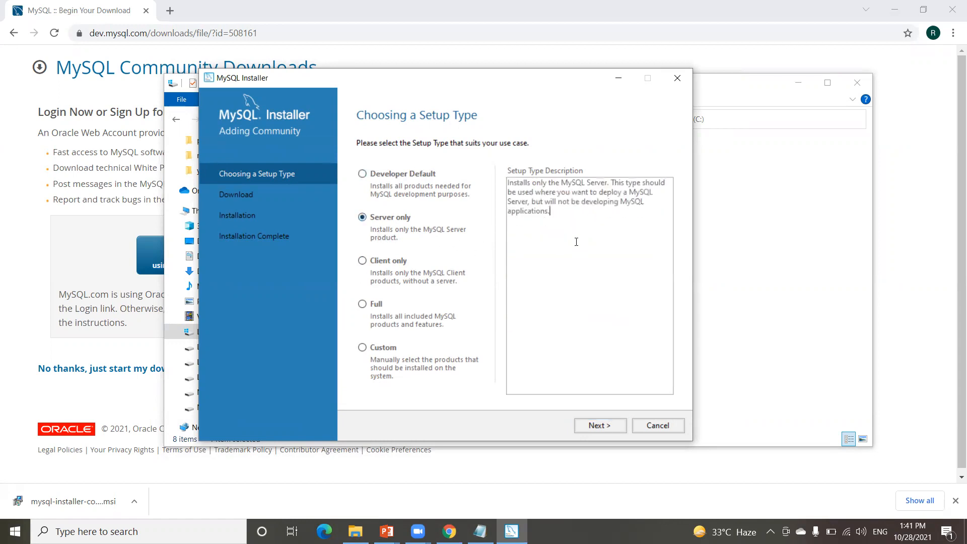
drag(577, 241, 498, 182)
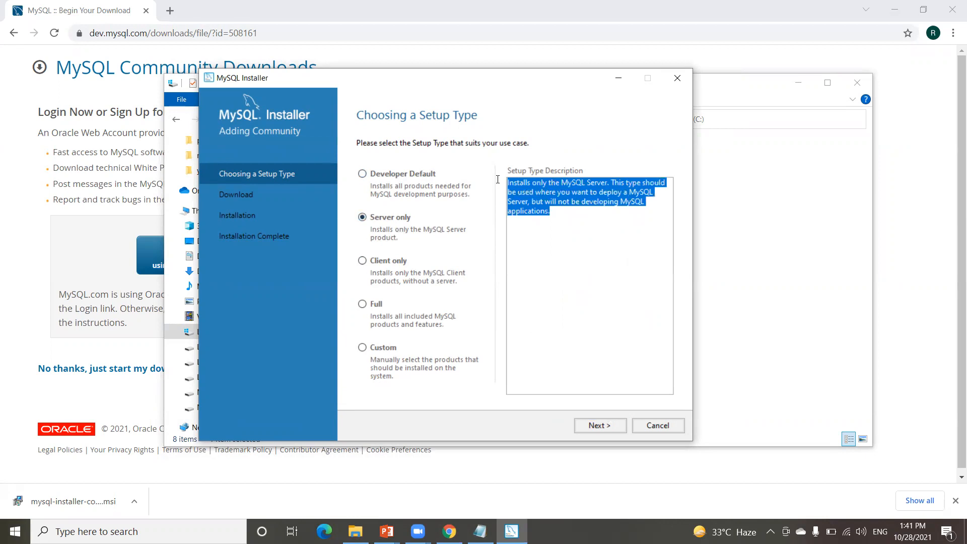
click(362, 261)
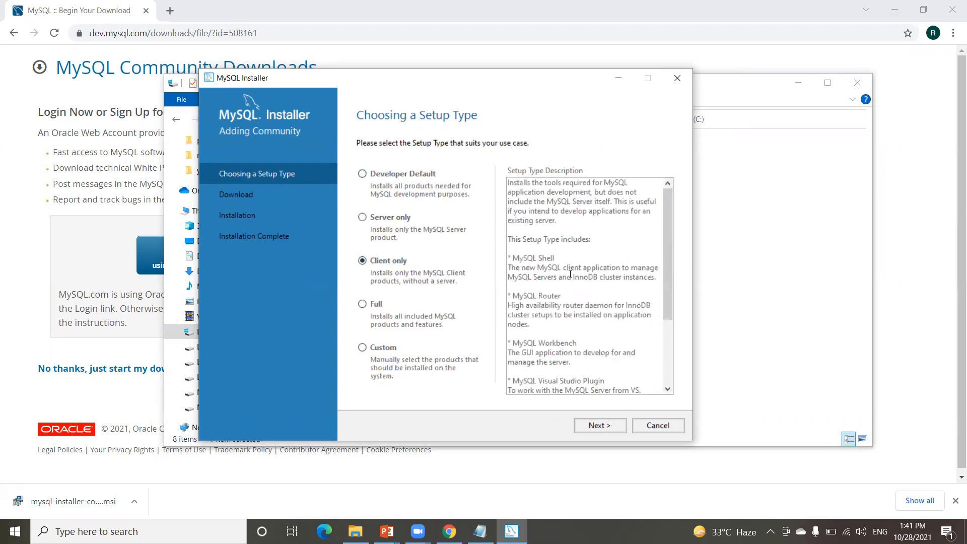
click(362, 175)
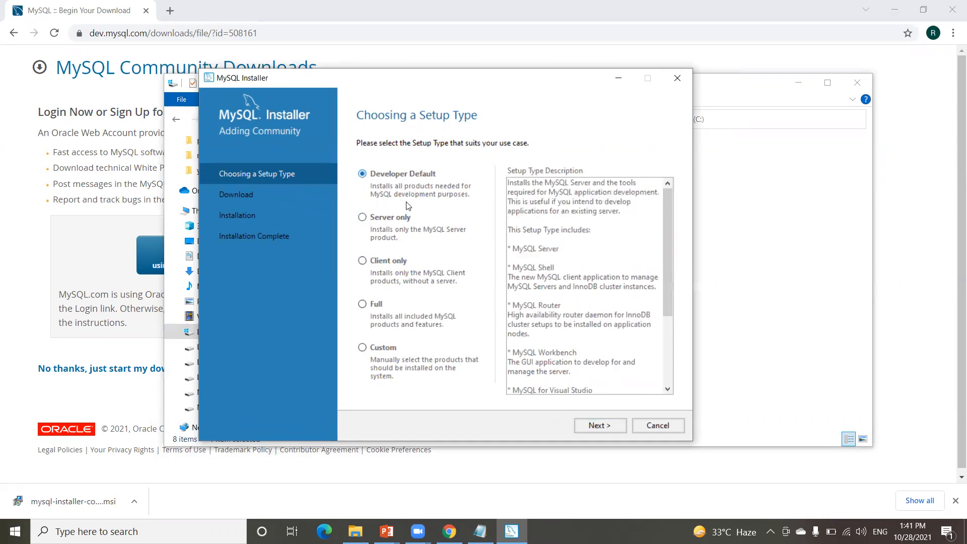
Step: Review the requirements and install the Visual C++ 2015-2019 redistributable through Execute
click(597, 425)
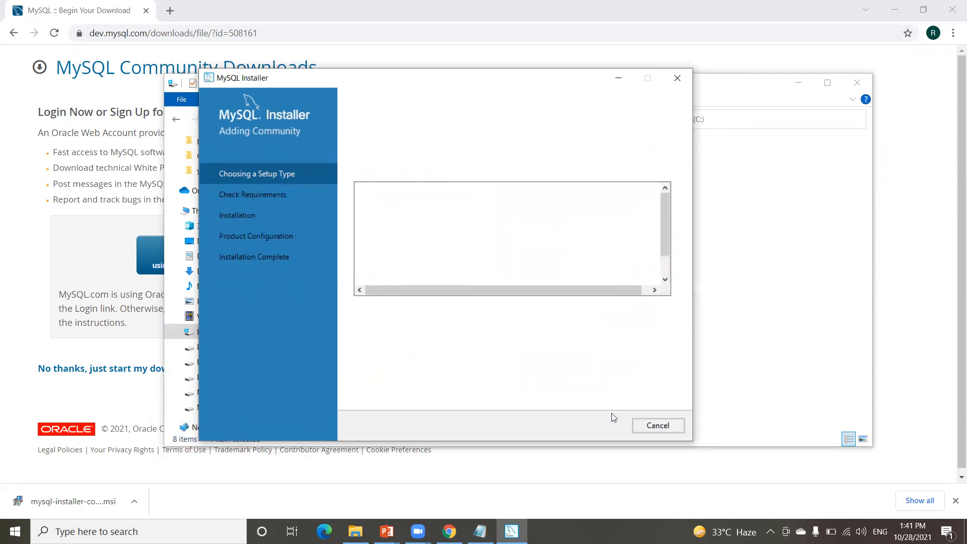
scroll(591, 228, down, 1)
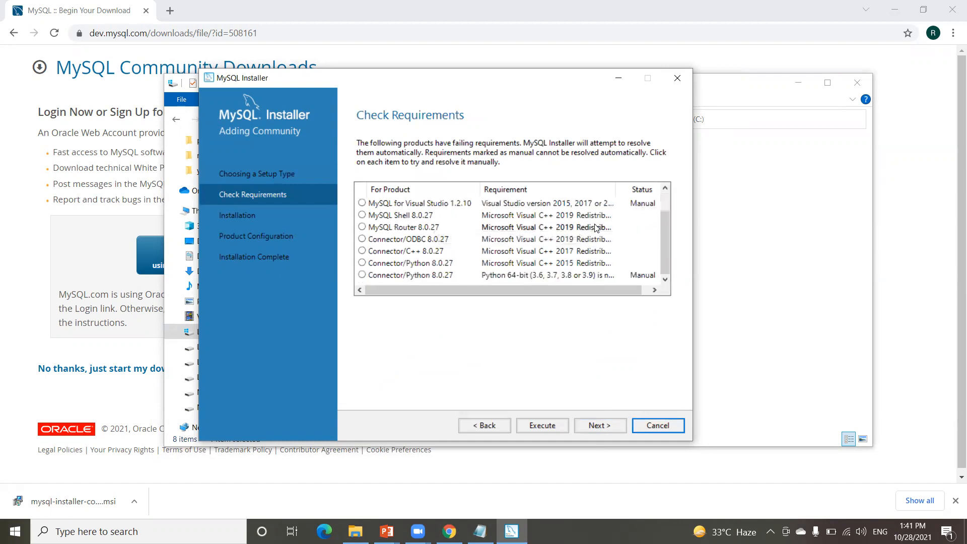
scroll(588, 268, up, 1)
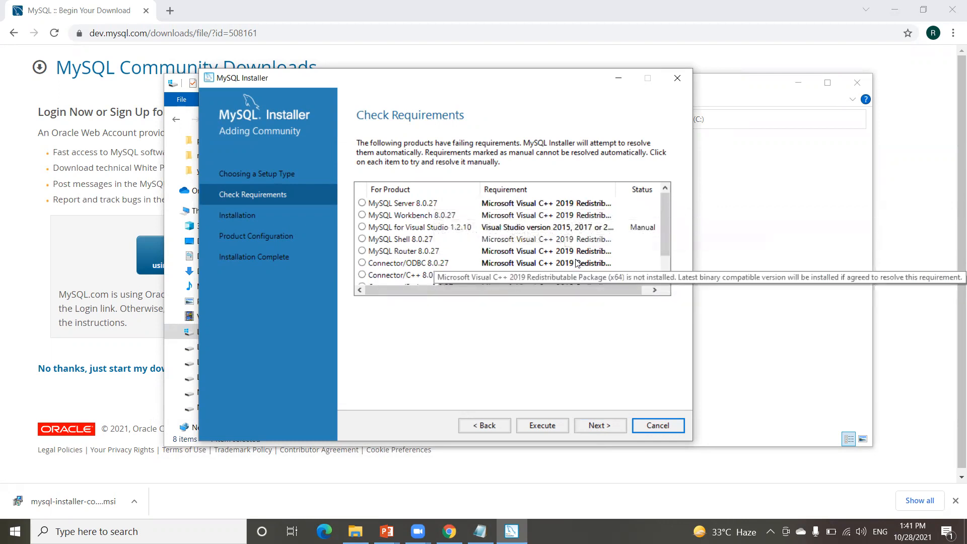
scroll(560, 232, down, 1)
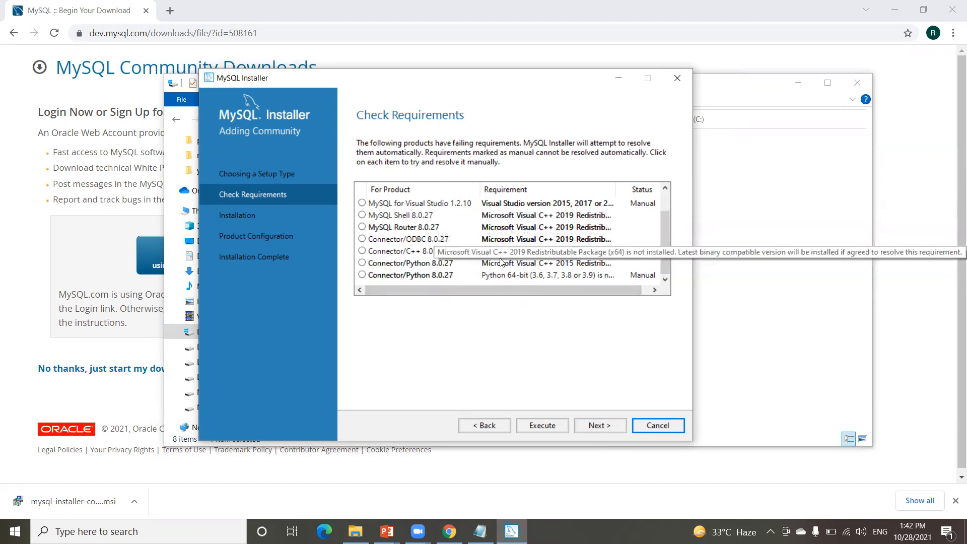
scroll(501, 241, up, 1)
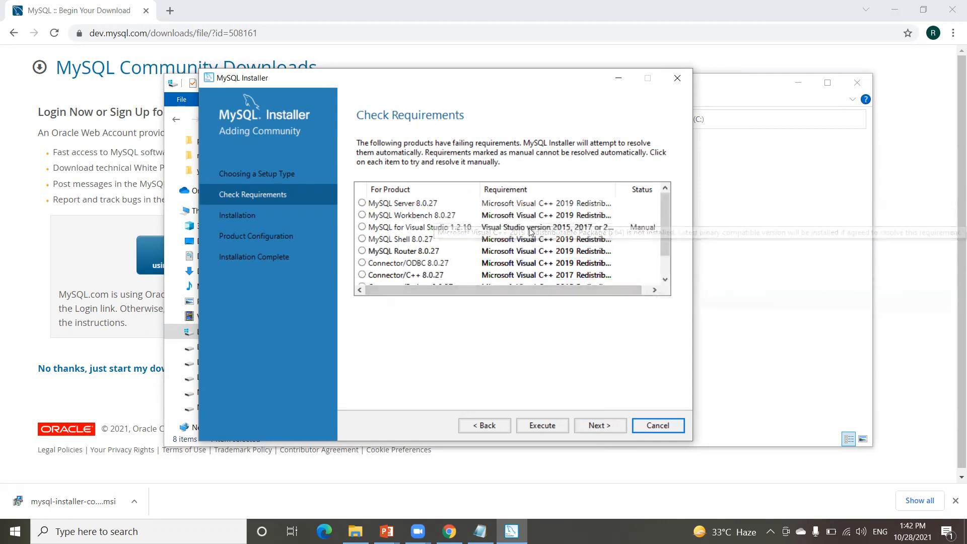
click(545, 428)
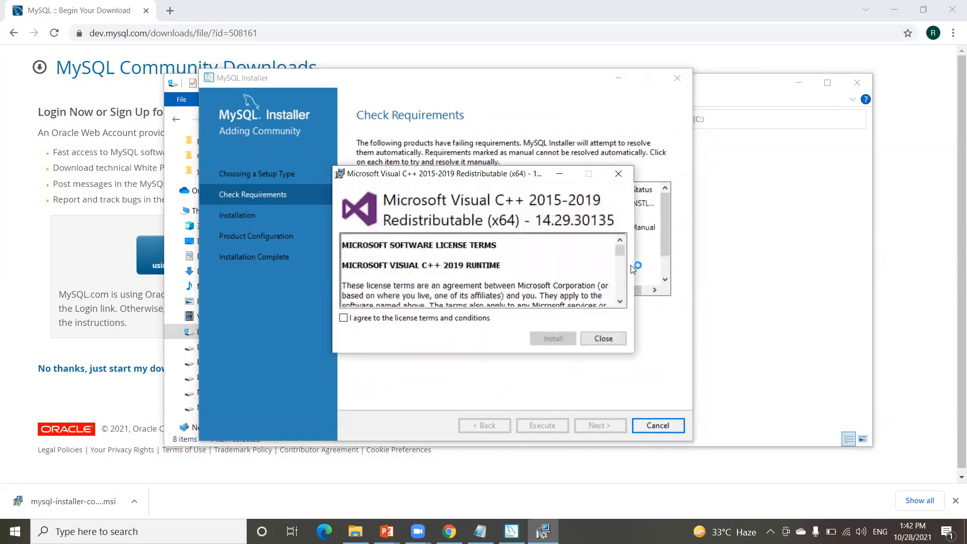
click(344, 318)
click(555, 339)
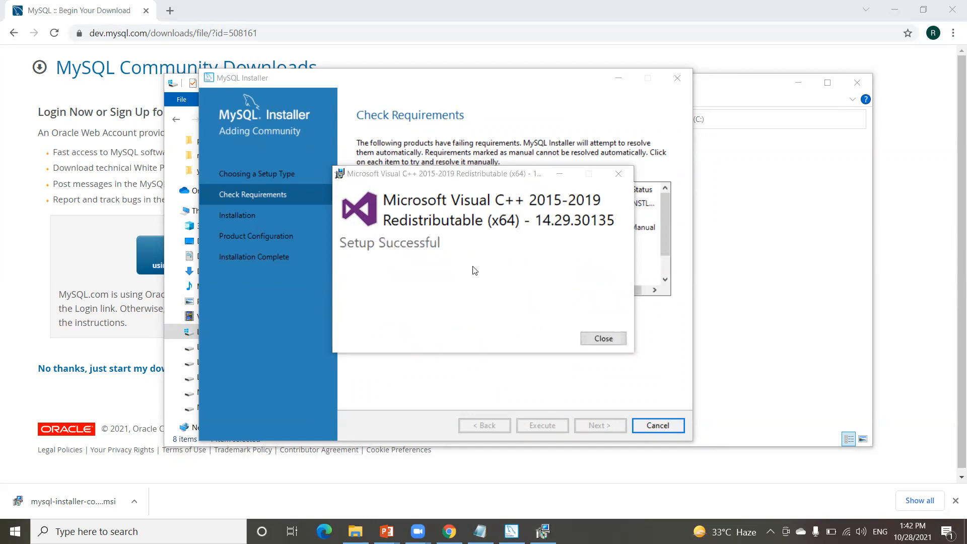
click(607, 340)
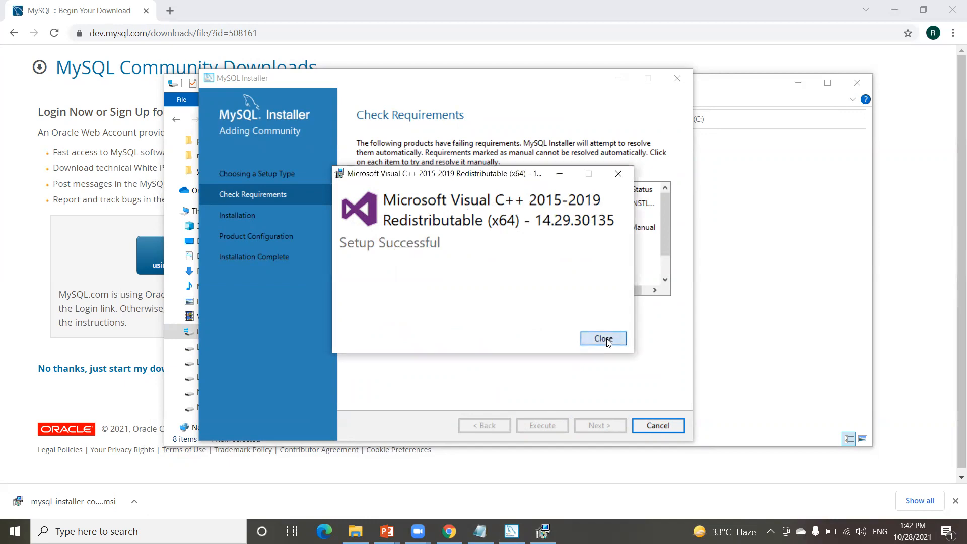
Step: Proceed past the requirements check despite the unsatisfied-requirements warning
scroll(635, 233, down, 1)
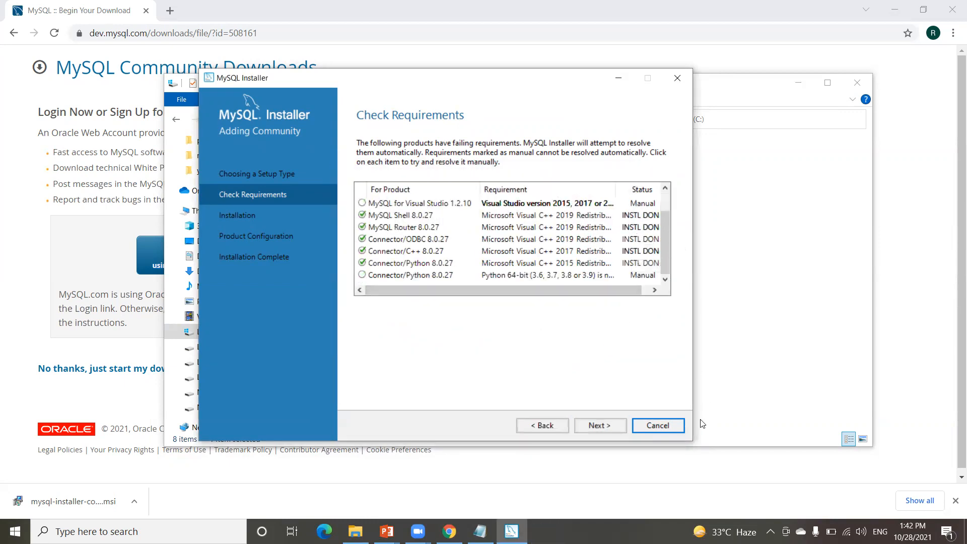
click(605, 425)
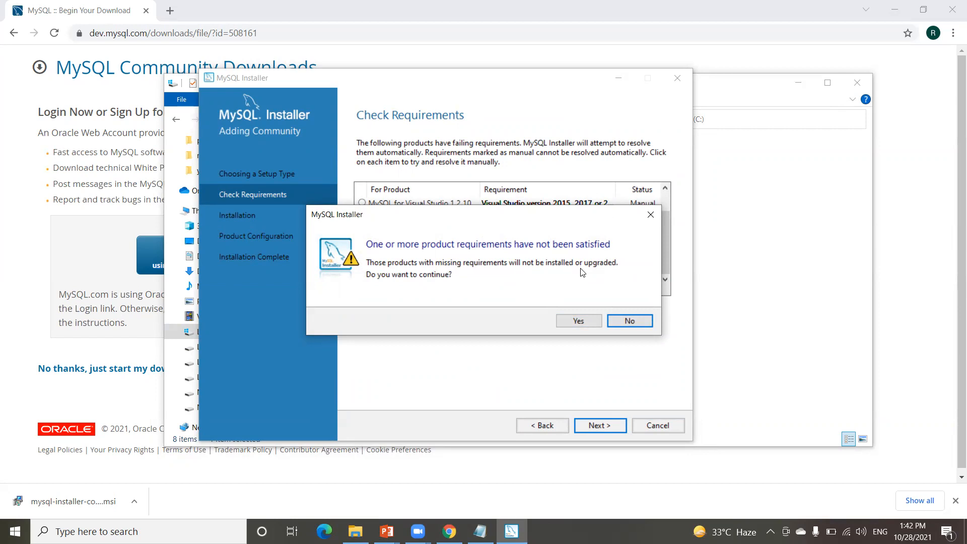
click(583, 322)
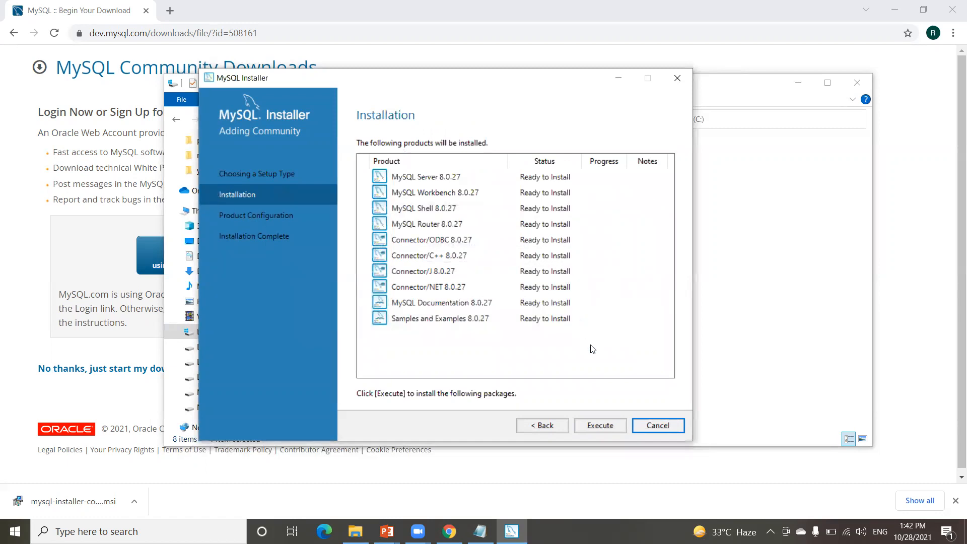
Step: Execute installation of all ten products and continue to Product Configuration
click(602, 425)
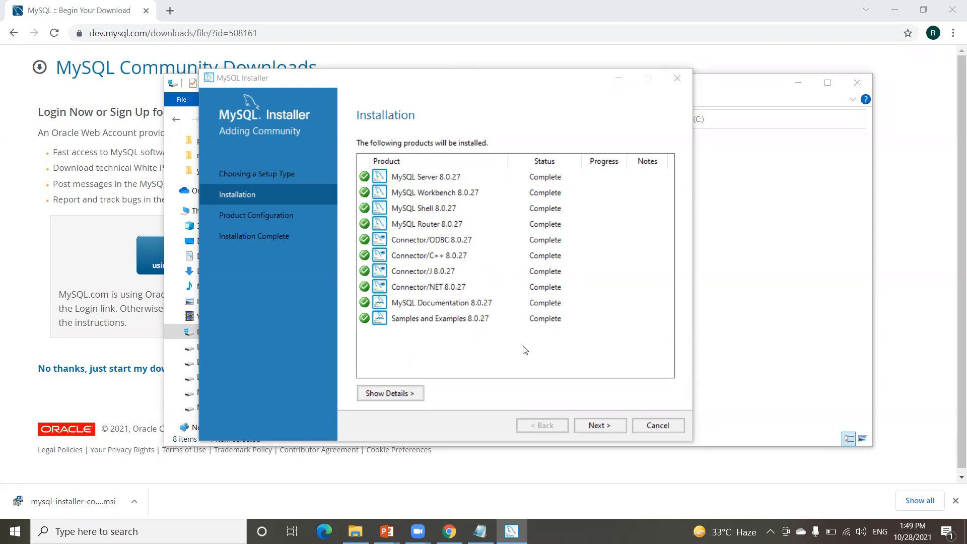
click(601, 426)
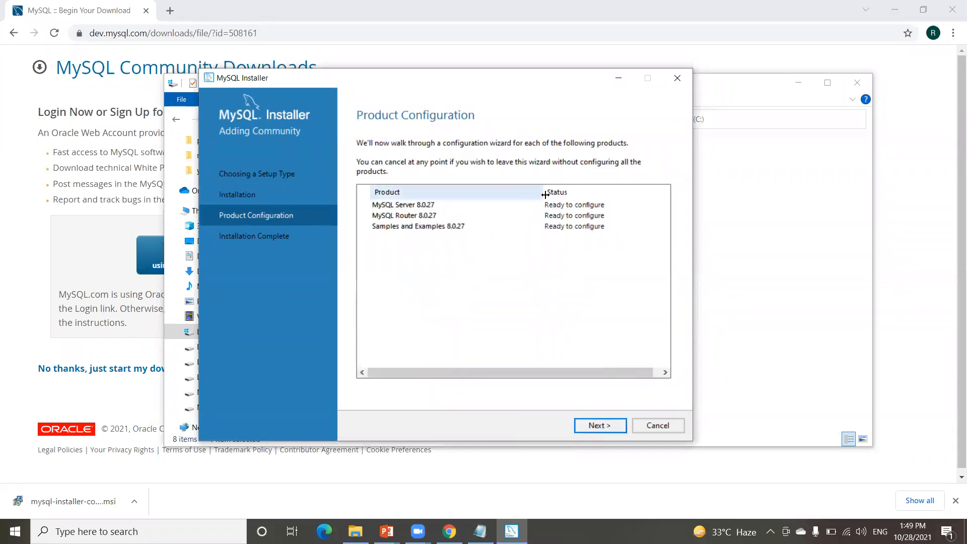
Step: Keep Development Computer with TCP/IP on port 3306 and continue to Authentication Method
click(606, 424)
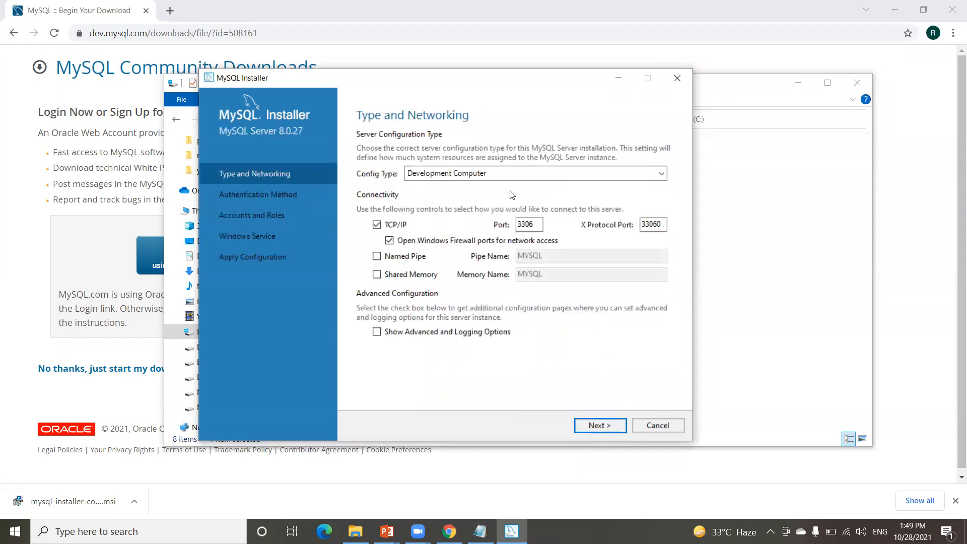
double_click(525, 226)
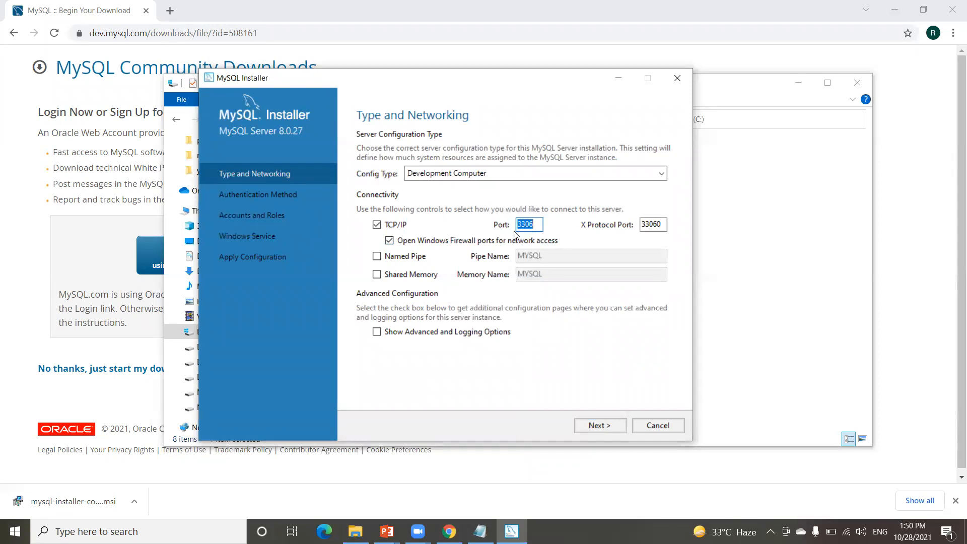
click(602, 423)
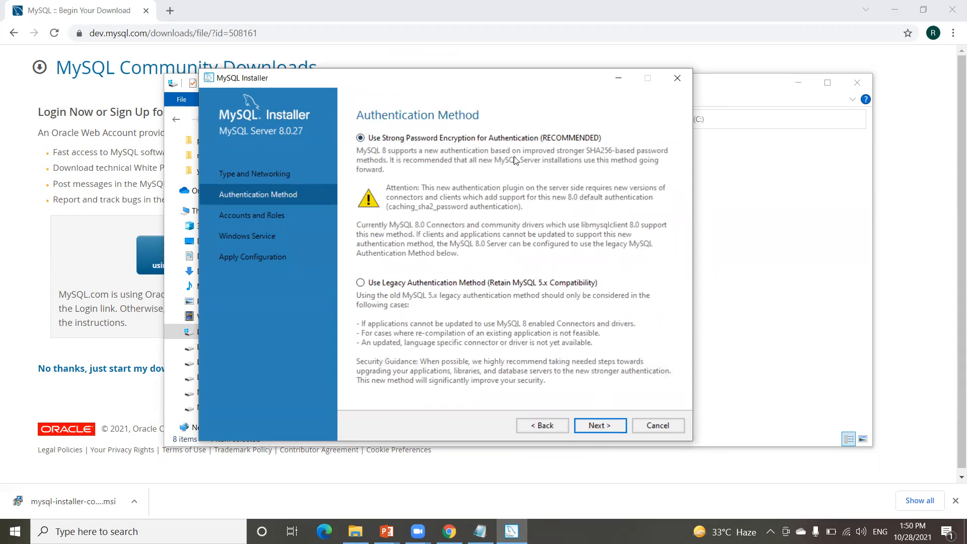
Step: Keep Strong Password Encryption, enter and confirm the root password, and keep the MySQL80 service
click(598, 426)
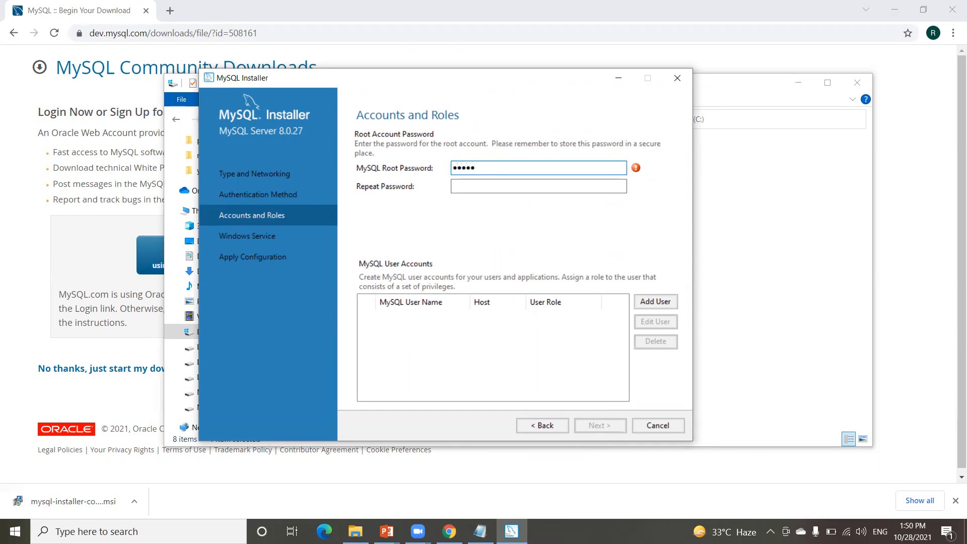
click(486, 183)
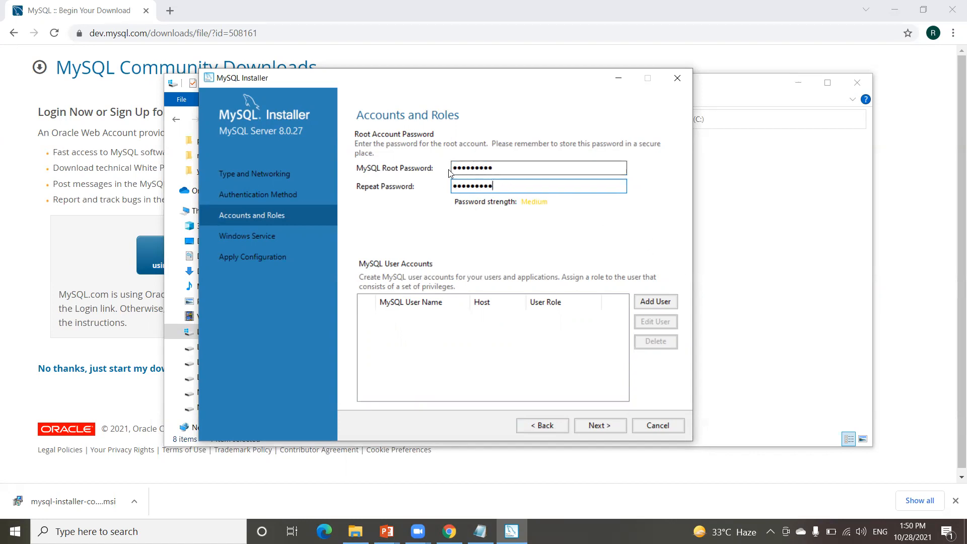
click(597, 425)
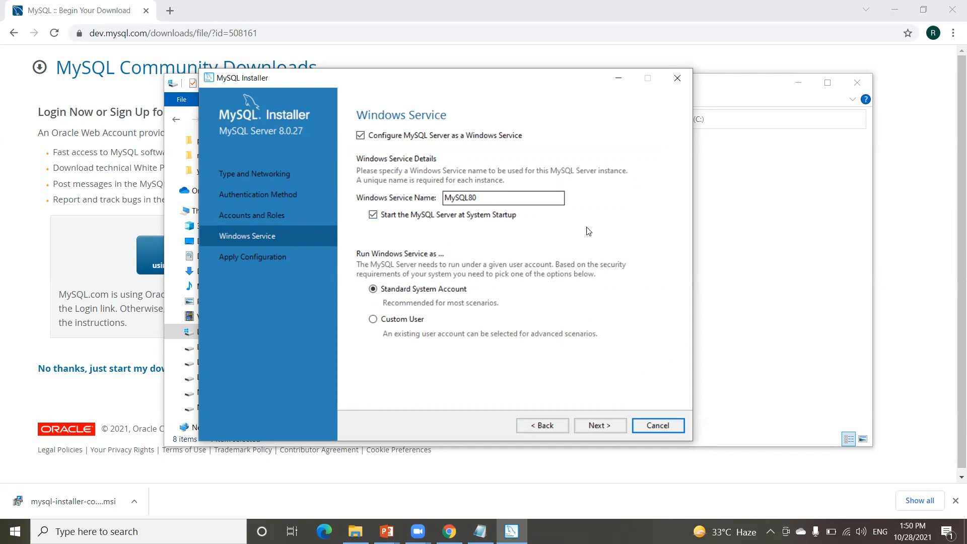
click(599, 426)
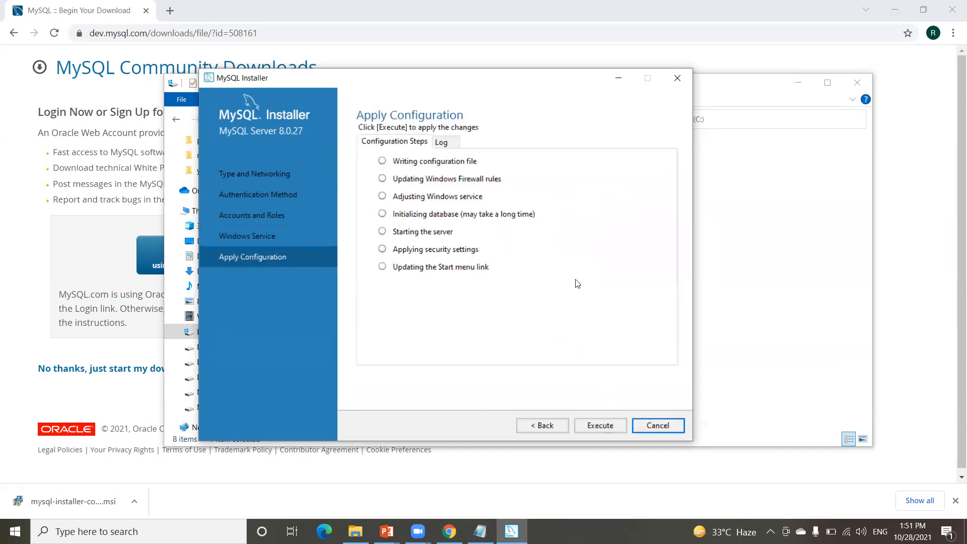
Step: Execute all seven configuration steps for MySQL Server 8.0.27 and finish
click(601, 425)
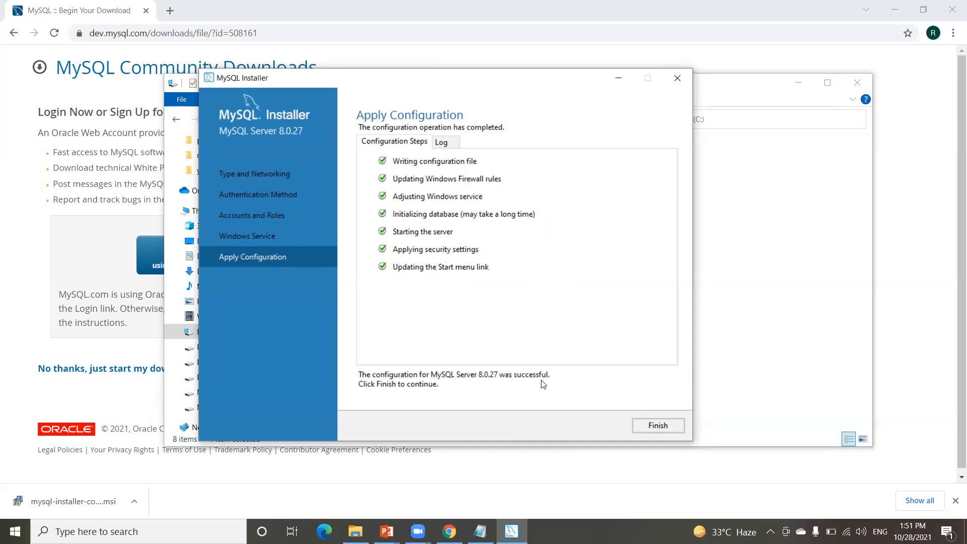
click(655, 427)
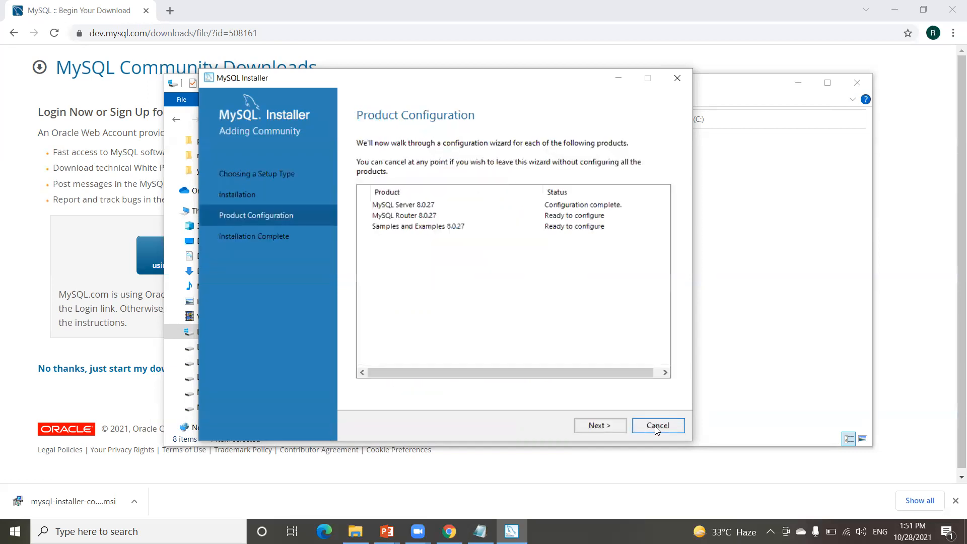
Step: Skip MySQL Router bootstrapping and move on to the server connection page
click(599, 425)
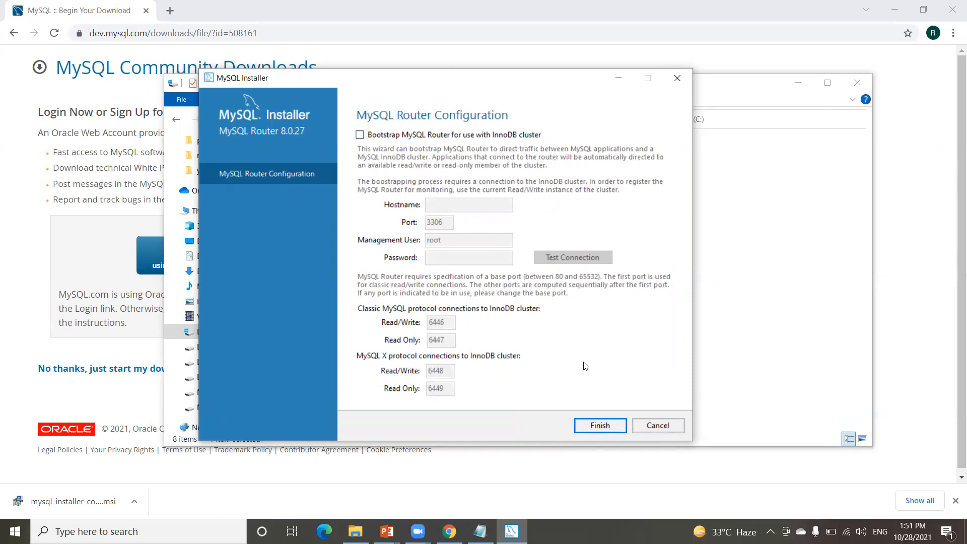
click(608, 427)
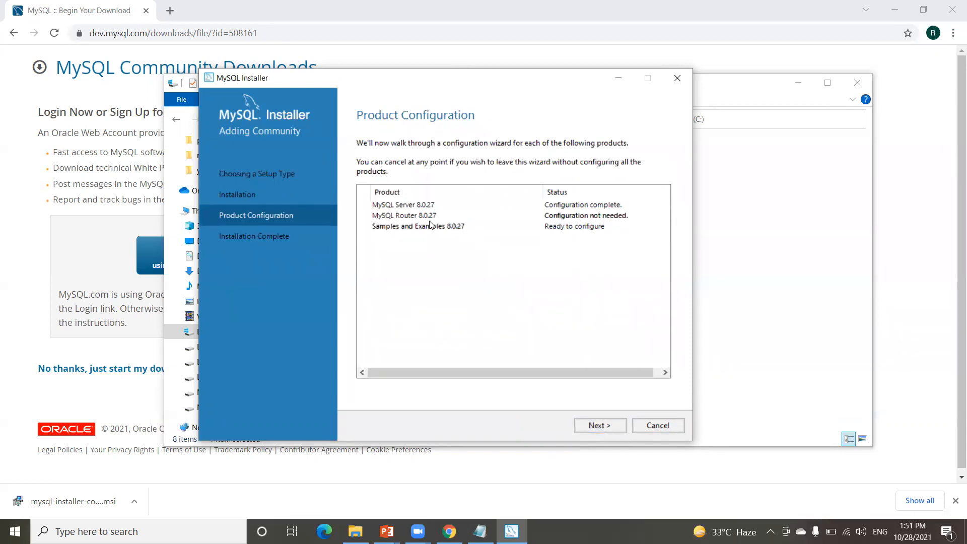
click(603, 424)
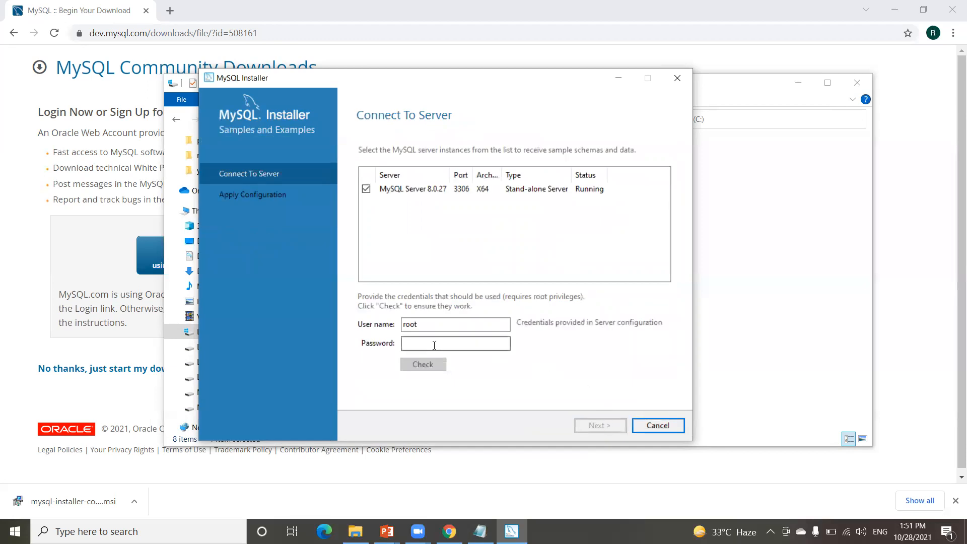
Step: Connect Samples and Examples as root, pass the connection check, and apply the configuration
click(449, 338)
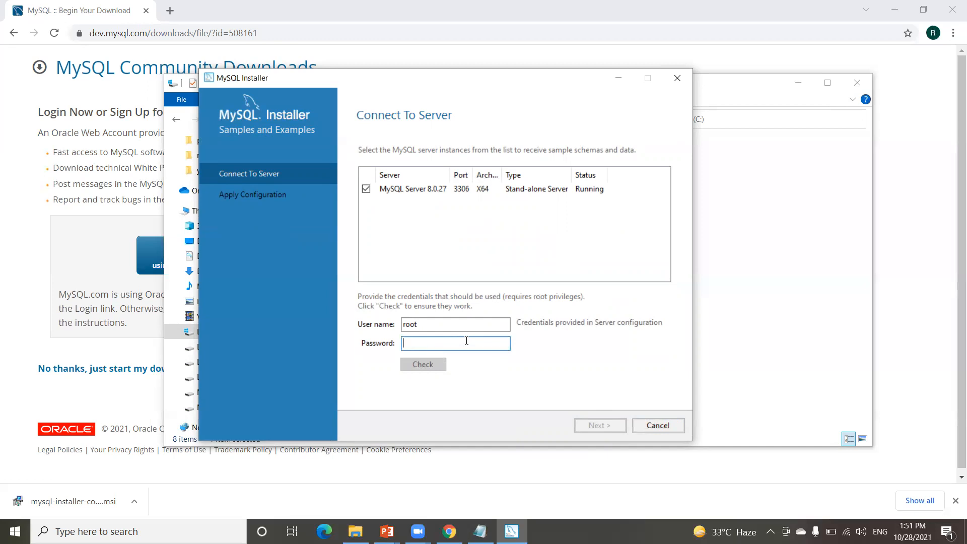
text(r)
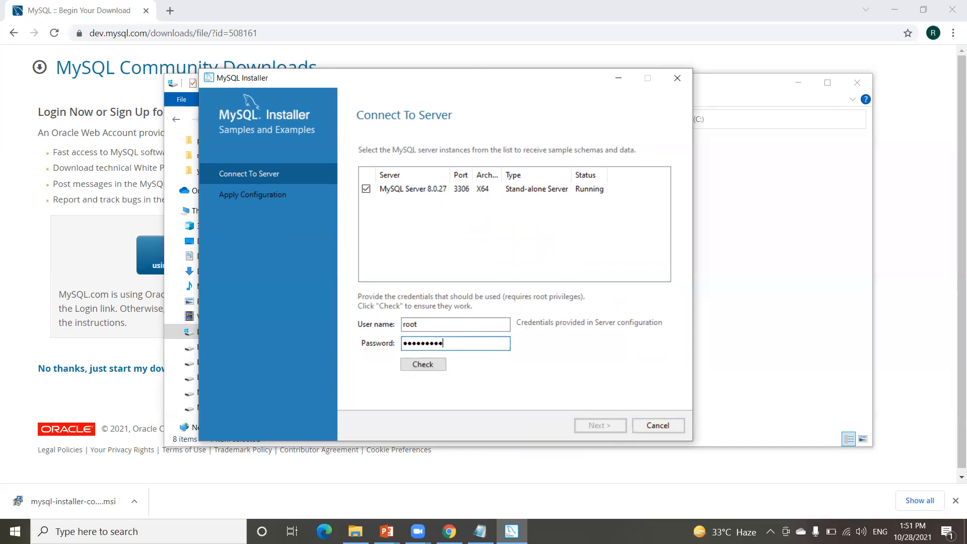
click(417, 364)
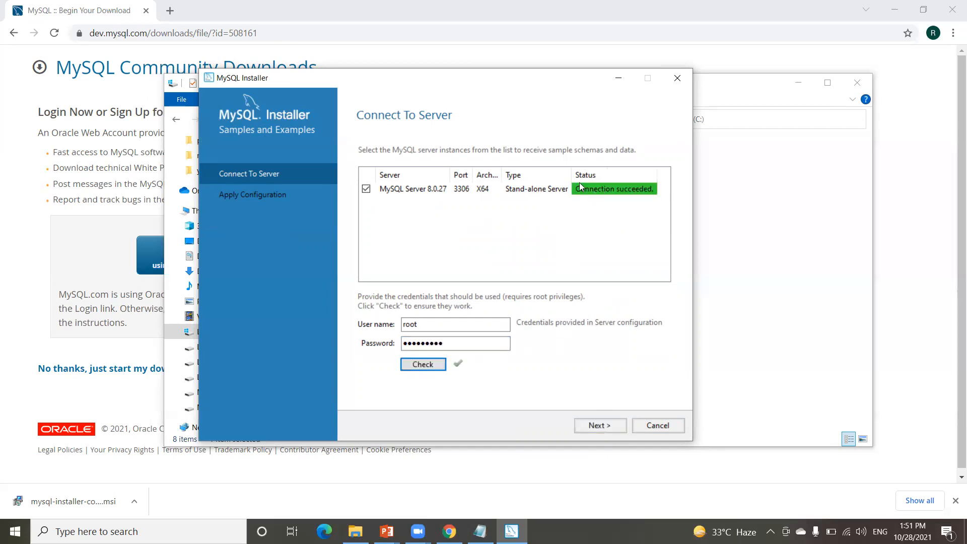
click(599, 425)
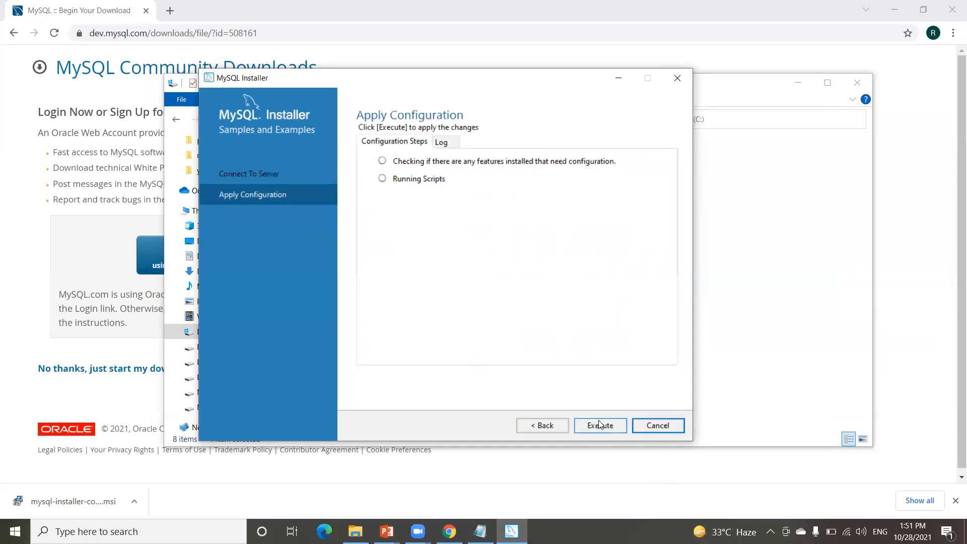
click(598, 429)
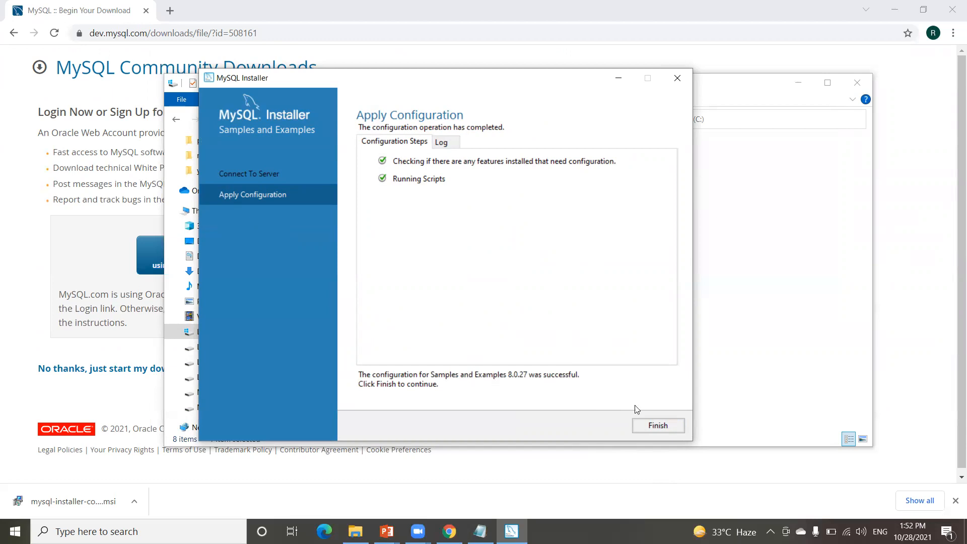
click(658, 426)
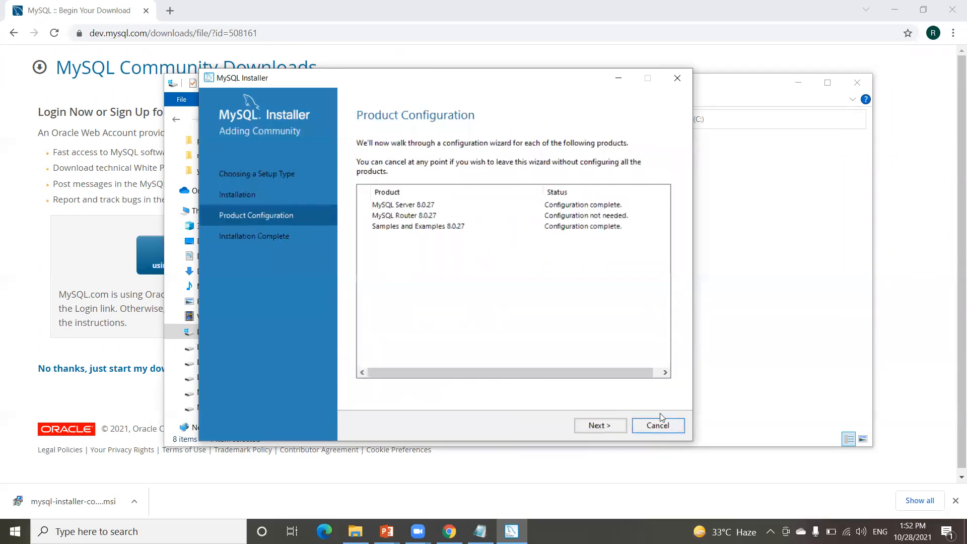
Step: Finish the installer, then close the auto-launched Workbench, MySQL Shell and File Explorer windows
click(604, 425)
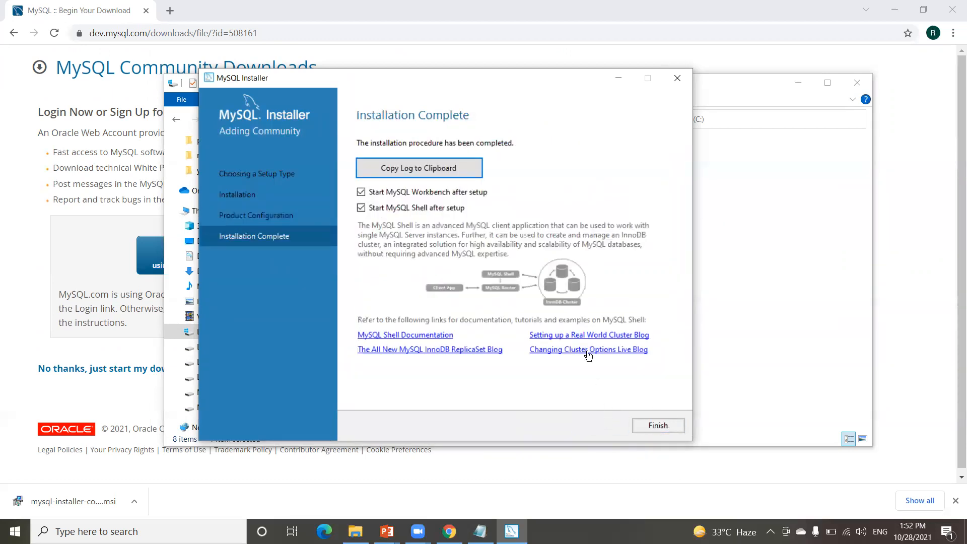
click(668, 426)
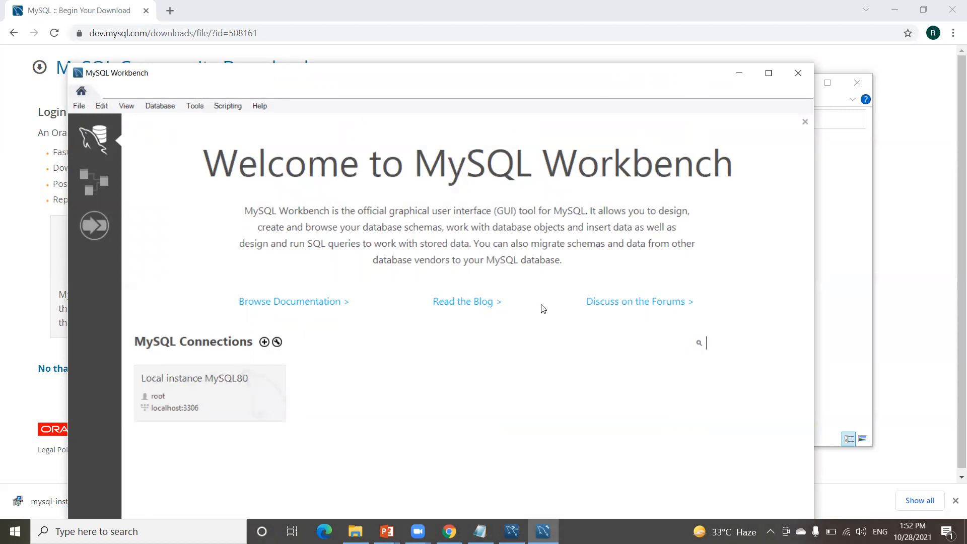
click(798, 72)
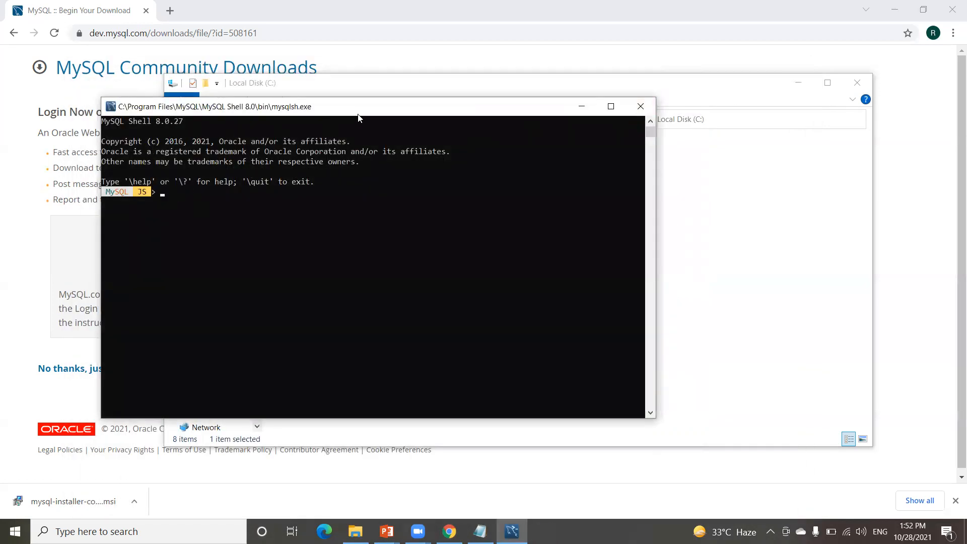
click(641, 106)
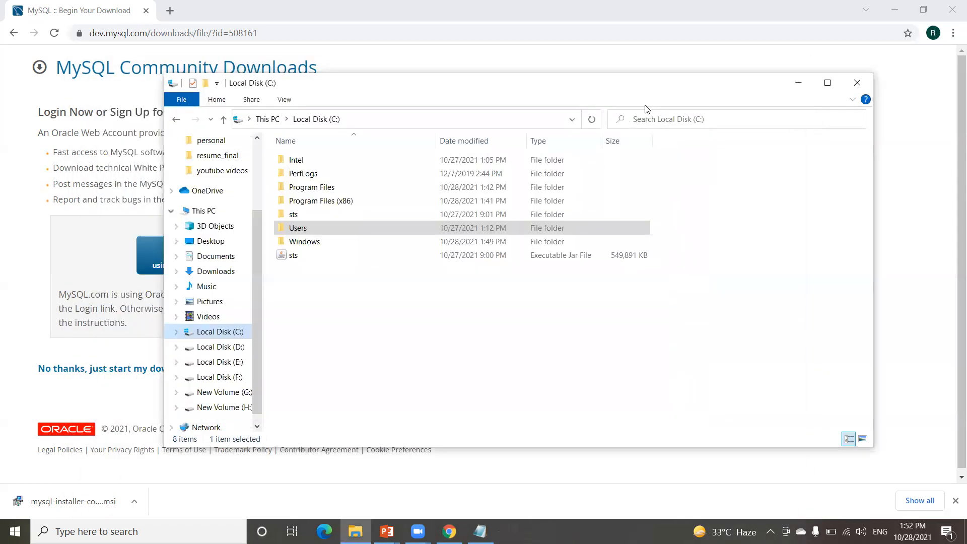
click(860, 83)
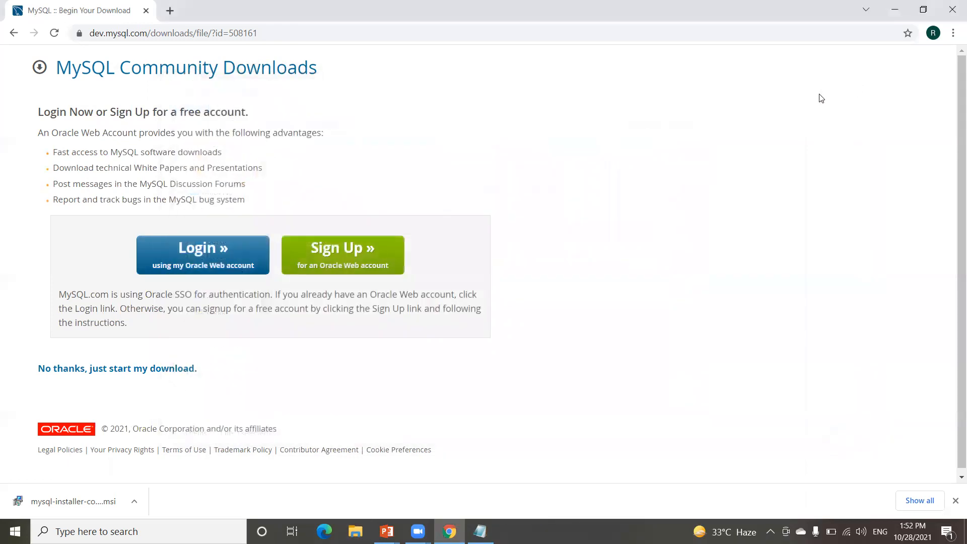
Step: Launch MySQL 8.0 Command Line Client from a Windows search for 'mysql'
key(super+s)
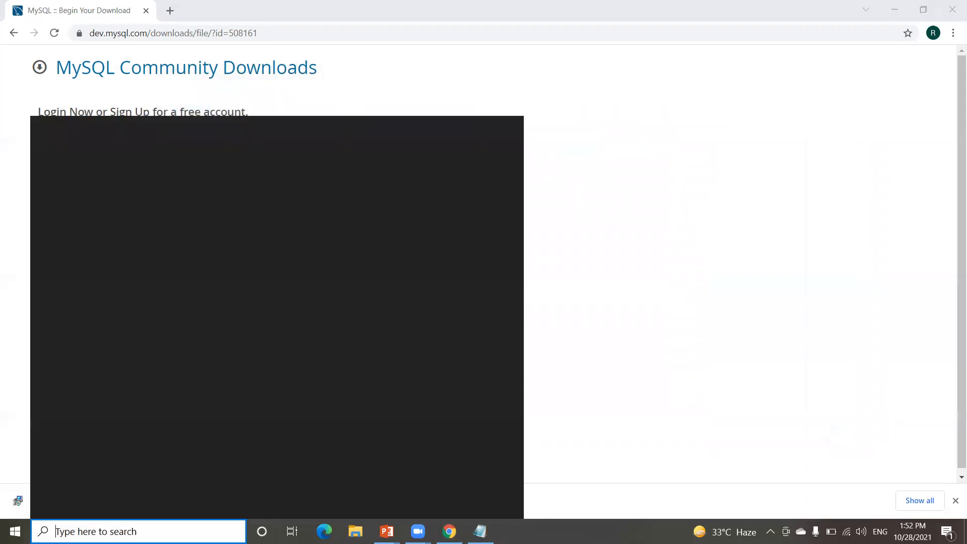
text(mysql)
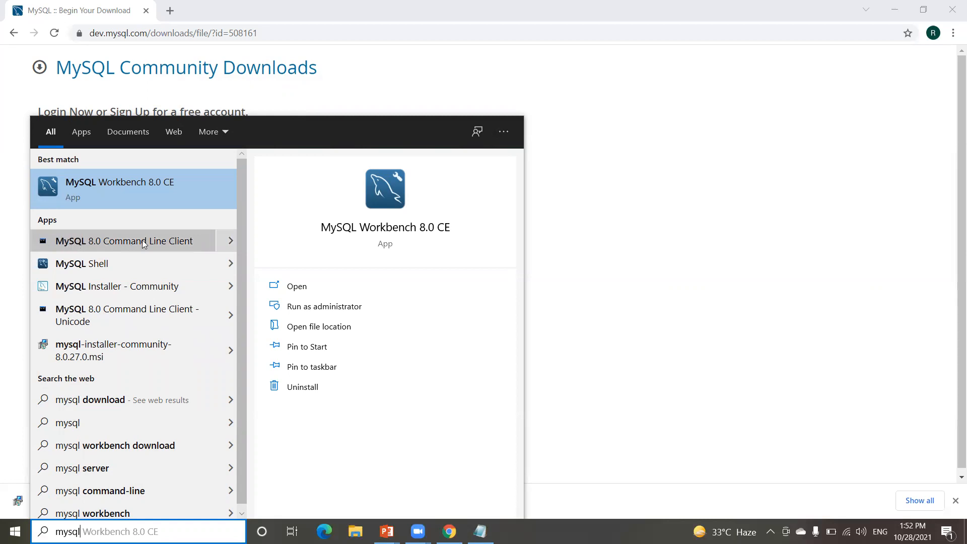
click(158, 239)
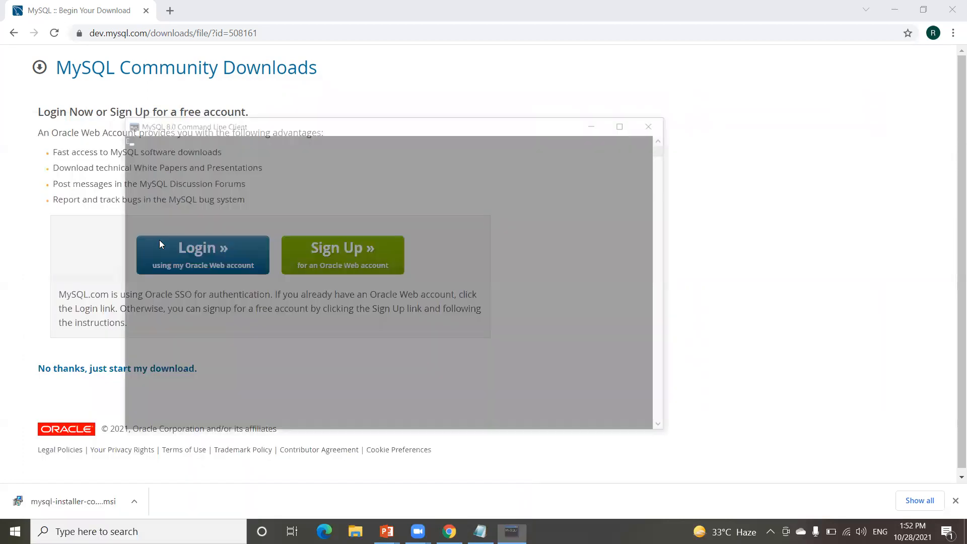
Step: Bring Notepad forward and highlight the CLI and MySQL Workbench entries
click(480, 531)
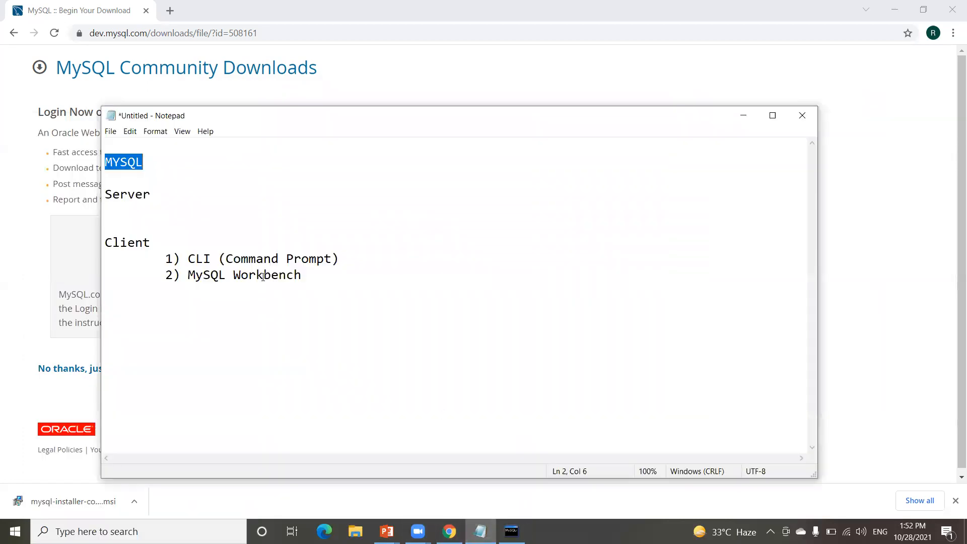
click(189, 257)
drag(191, 257, 333, 276)
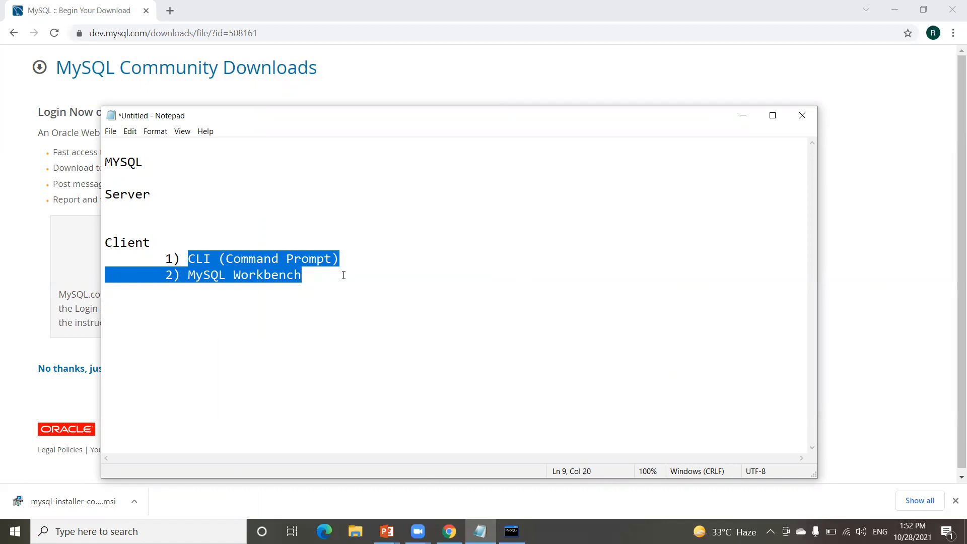
Step: Highlight both numbered client lines in Notepad, then minimize it
click(331, 280)
drag(322, 274, 155, 252)
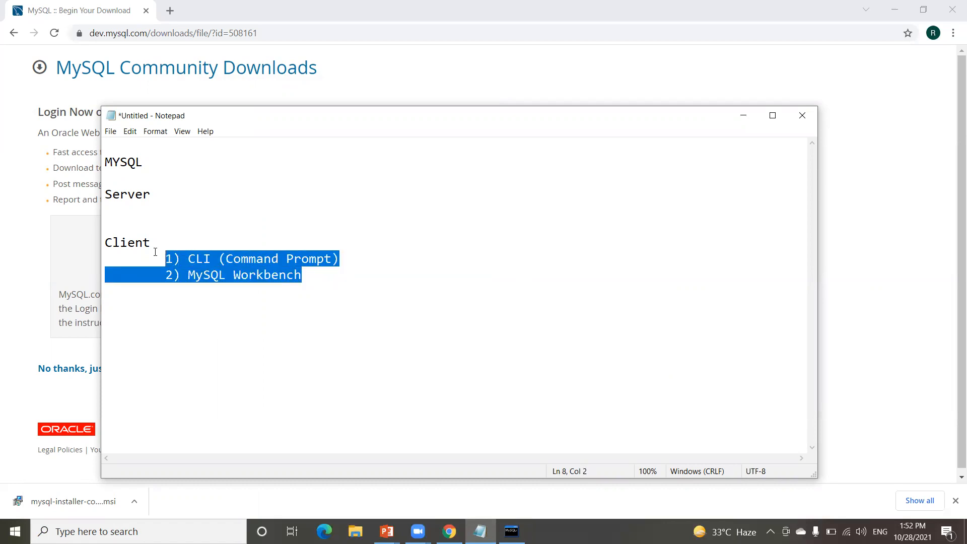
click(744, 116)
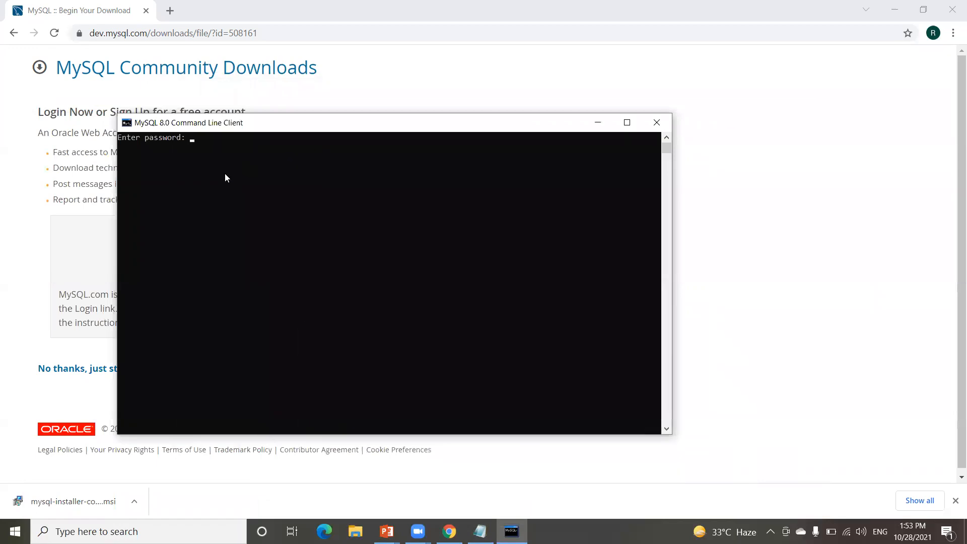
Step: Log in with the root password and run 'show databases;' to list six databases
text(*********)
key(Return)
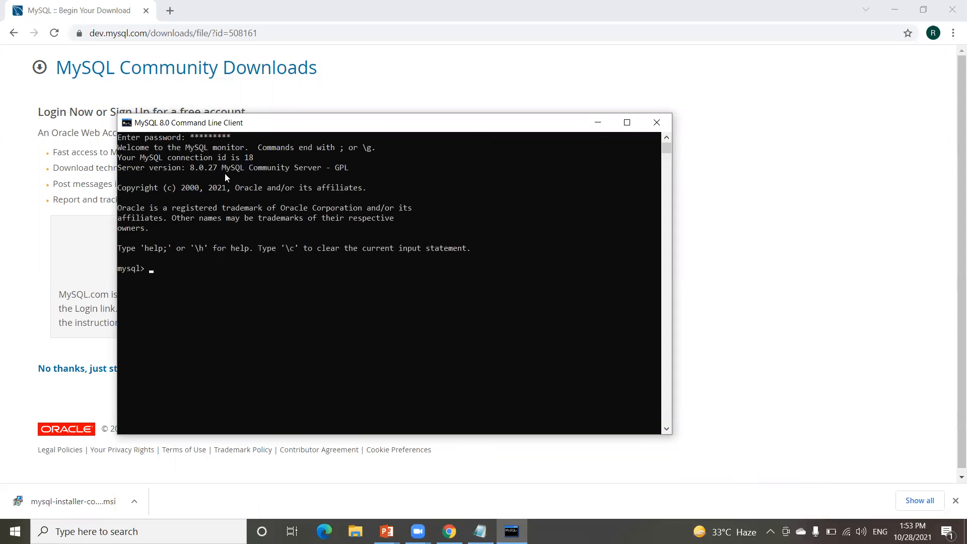
text(show databases;)
key(Return)
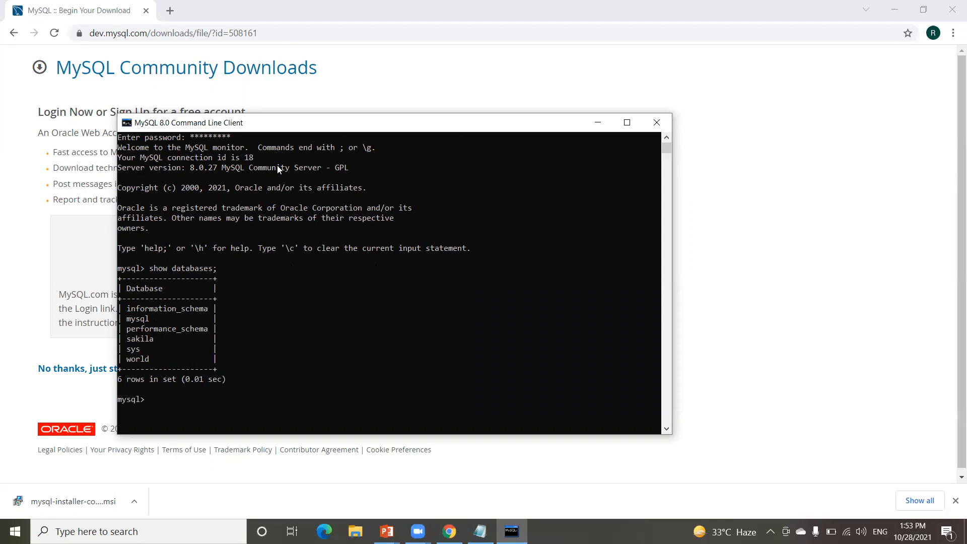
Step: Highlight MySQL Workbench in the Notepad notes and minimize Notepad again
click(480, 531)
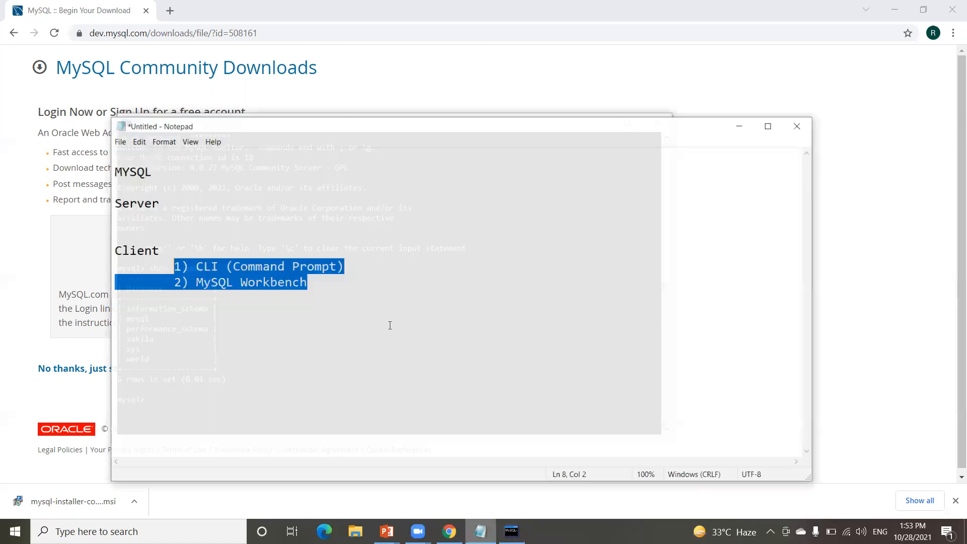
click(241, 289)
drag(188, 272, 301, 278)
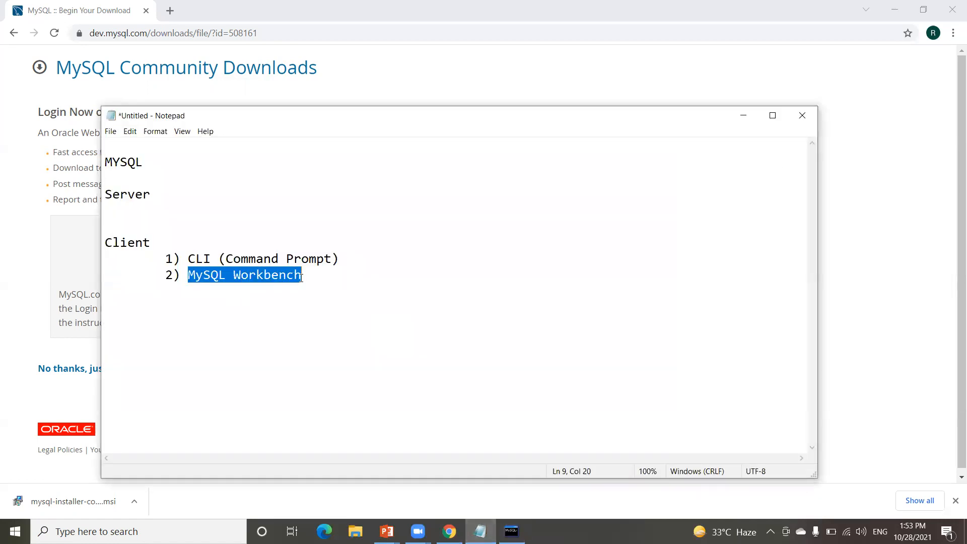
click(742, 115)
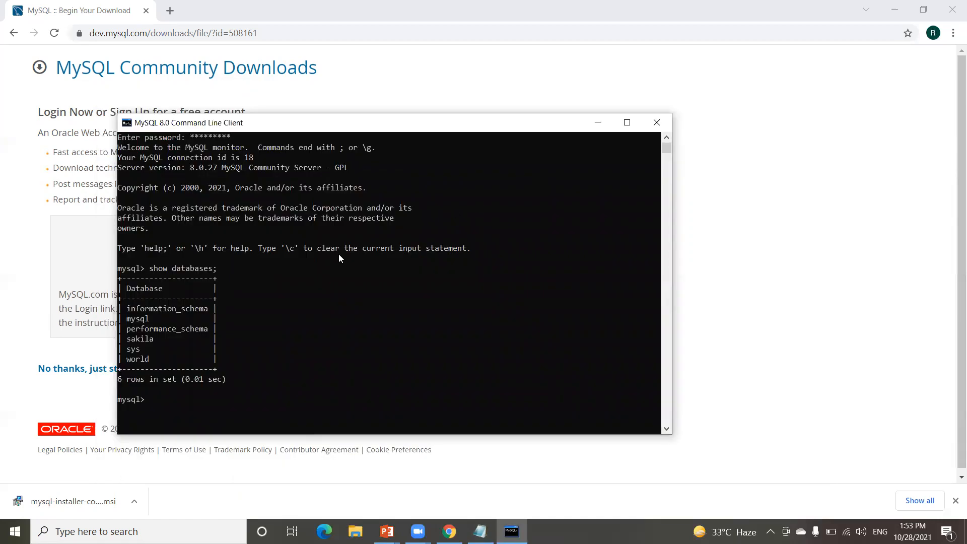
Step: Maximize Workbench and open Setup New Connection, defaulting to 127.0.0.1:3306 as root
click(125, 529)
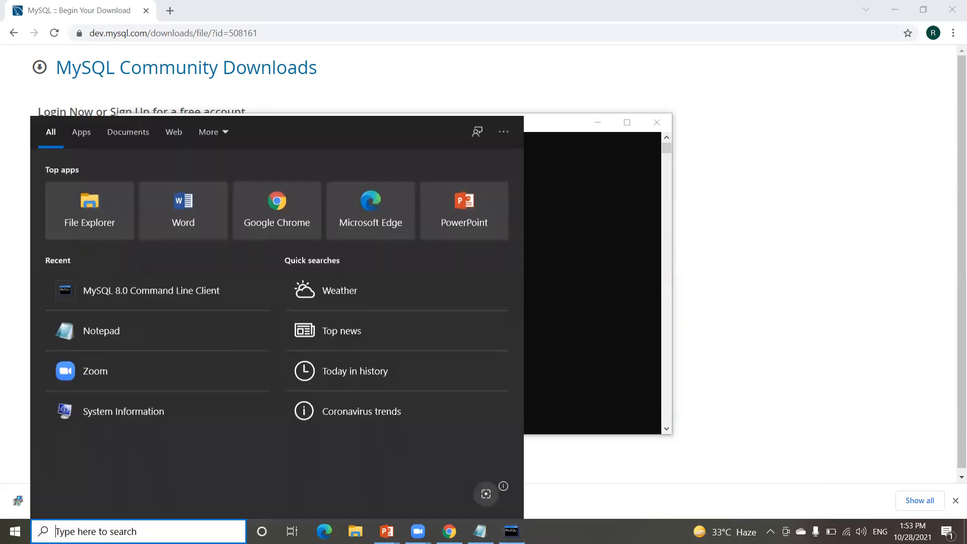
text(mysql)
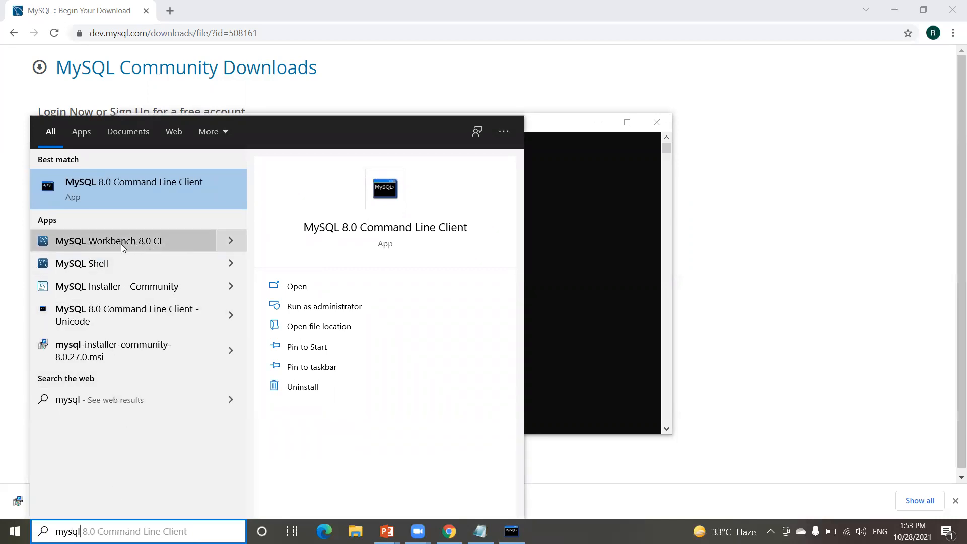
key(Escape)
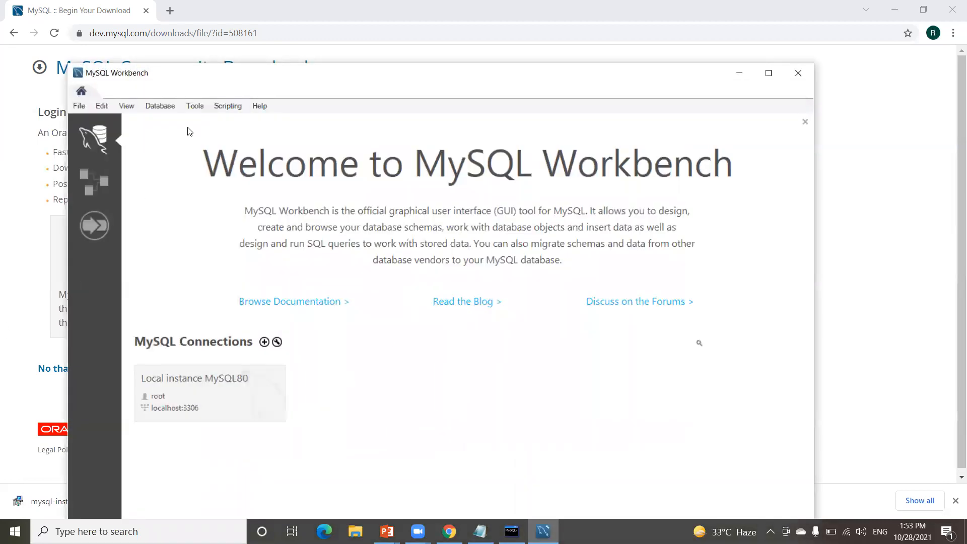
click(768, 73)
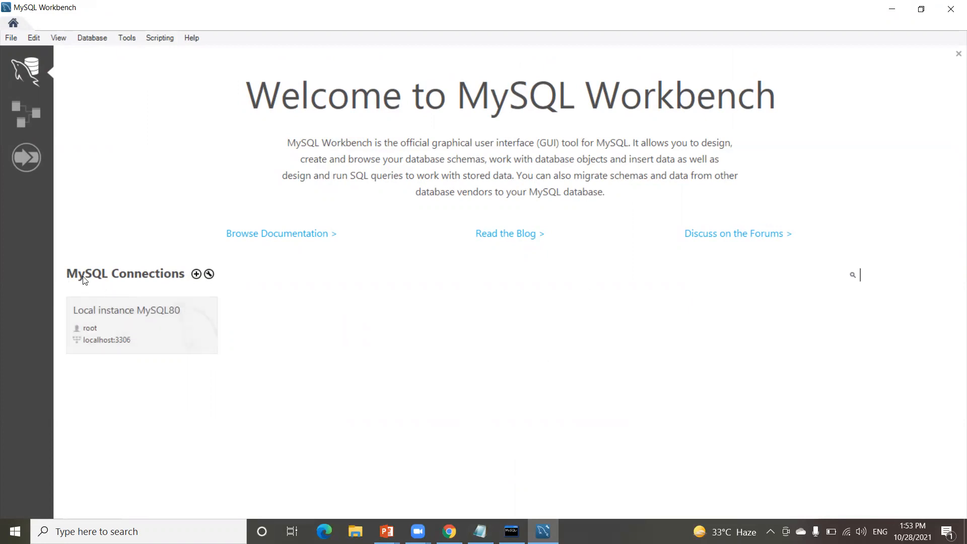
click(197, 275)
Step: Name the connection 'test', keeping host 127.0.0.1 and username root
click(337, 135)
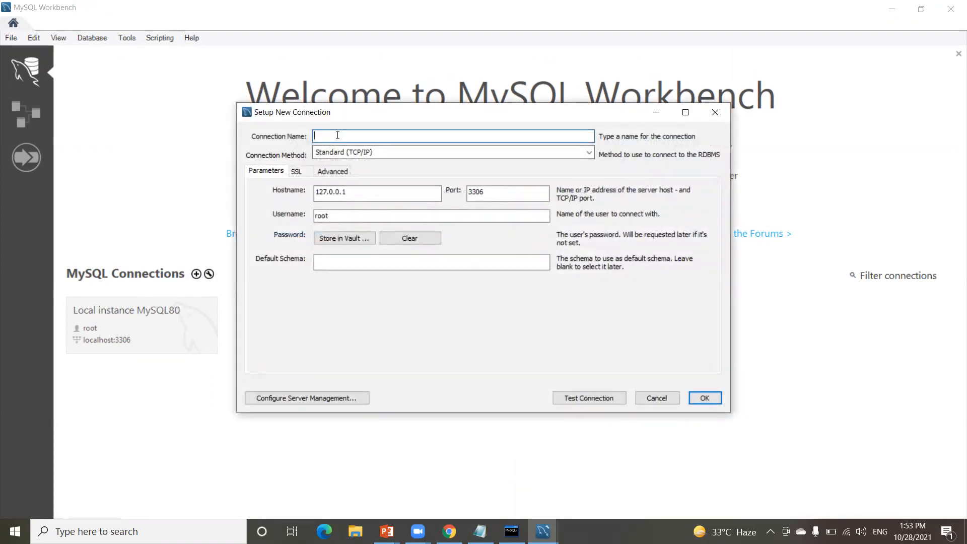
text(test)
drag(356, 193, 317, 194)
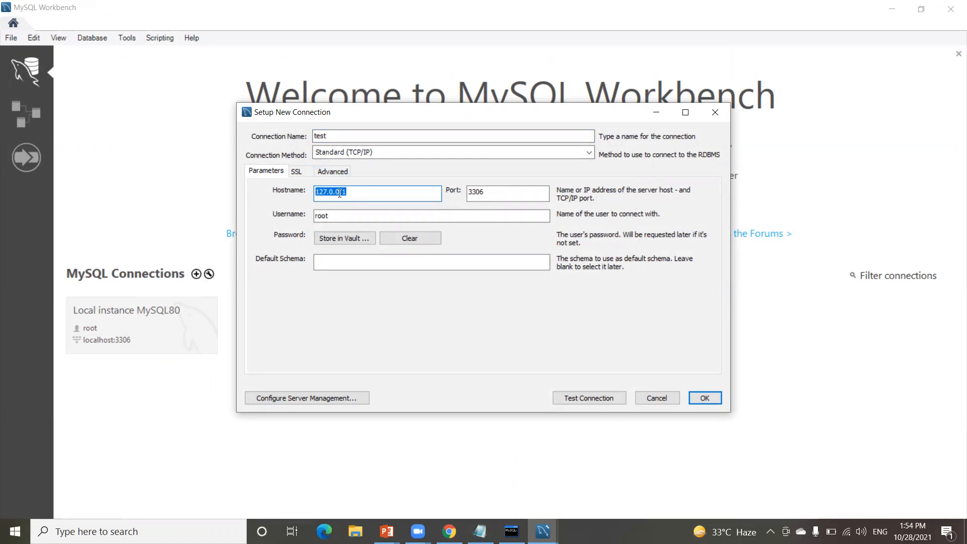
double_click(340, 193)
drag(333, 215, 310, 222)
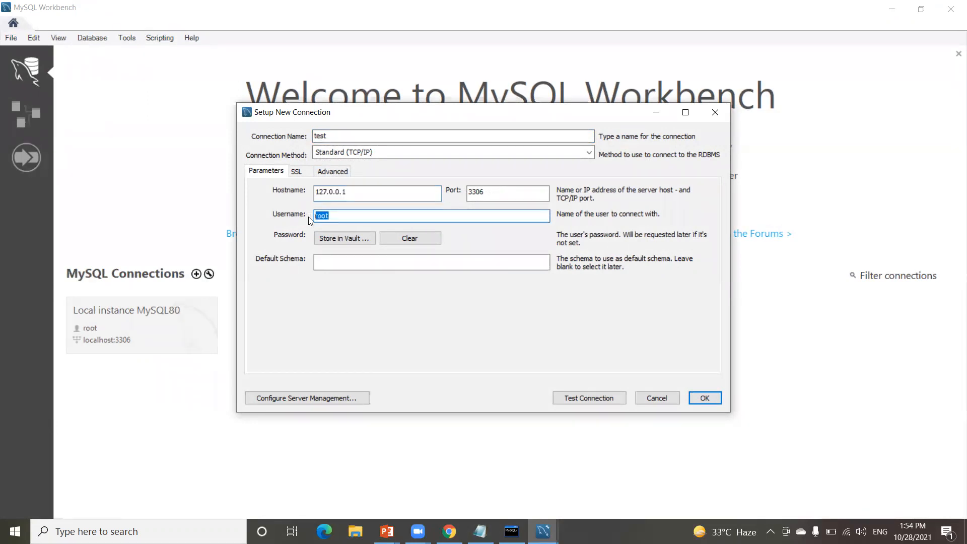
Step: Store the root password in the vault, test the connection successfully, and save it
click(348, 241)
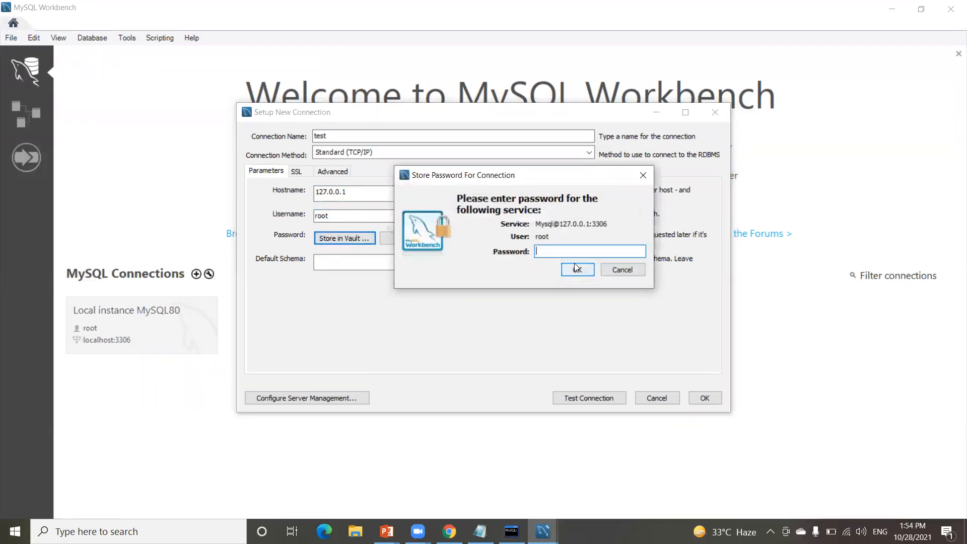
text(******)
click(578, 270)
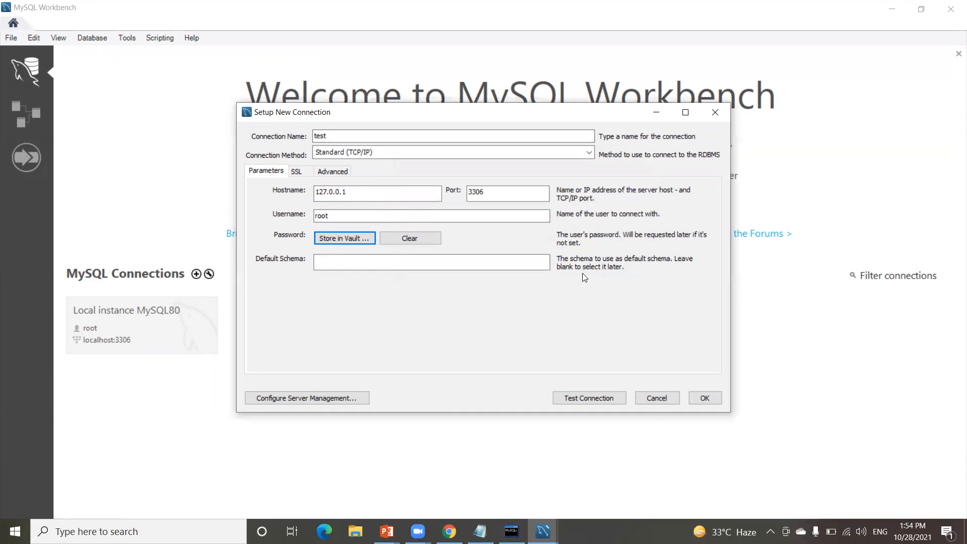
click(577, 396)
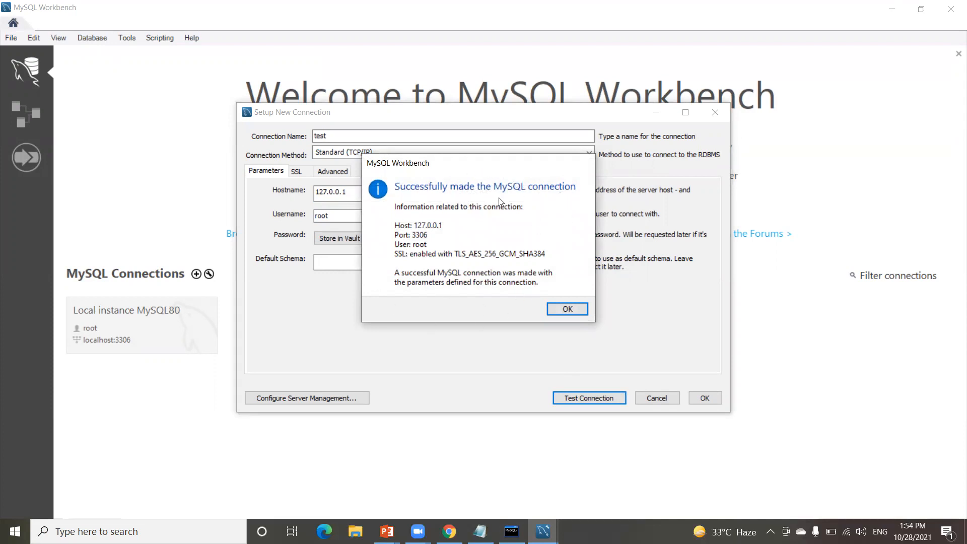
click(567, 309)
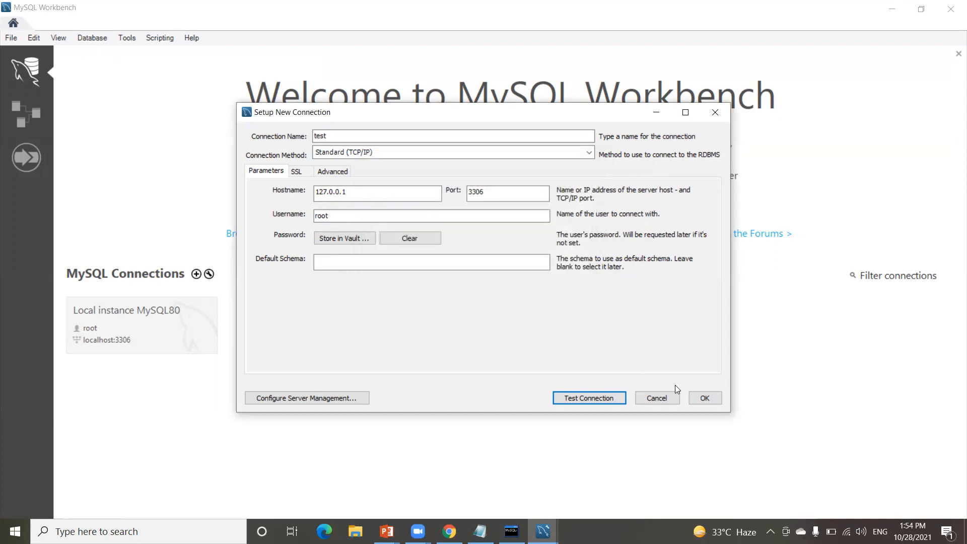
click(701, 397)
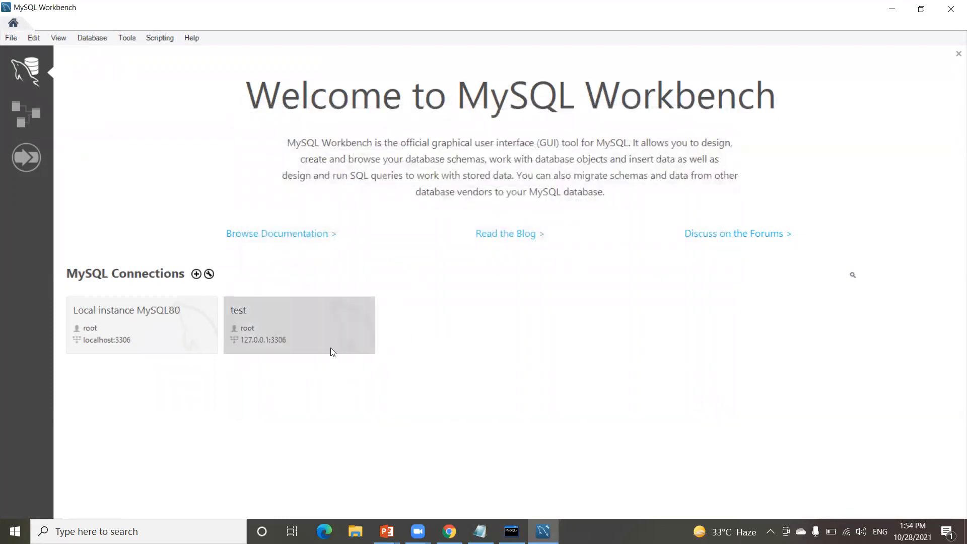
Step: Open the 'test' connection and show the Schemas list with sakila, sys and world
click(282, 315)
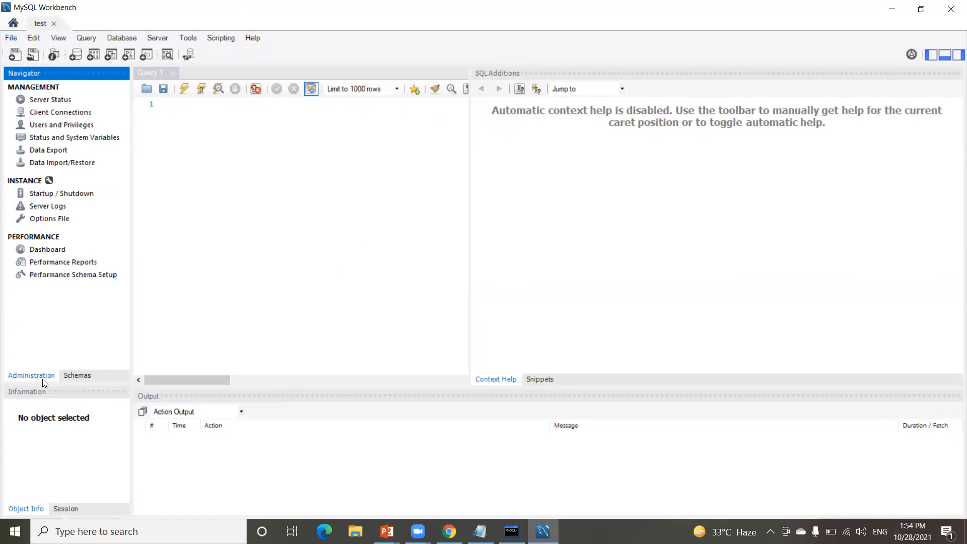
click(84, 378)
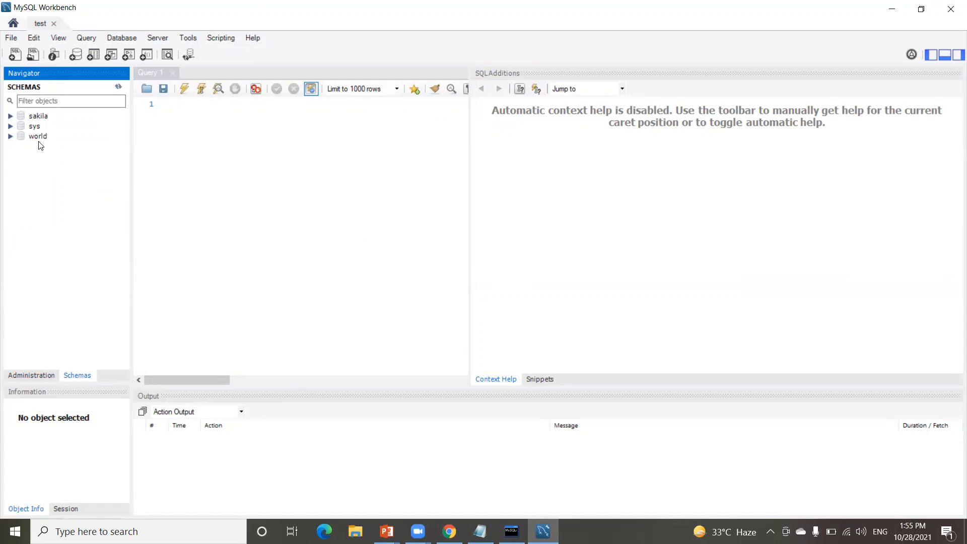
Step: Create schema 'javaexpress' from the Schemas context menu and apply its CREATE SCHEMA script
right_click(50, 180)
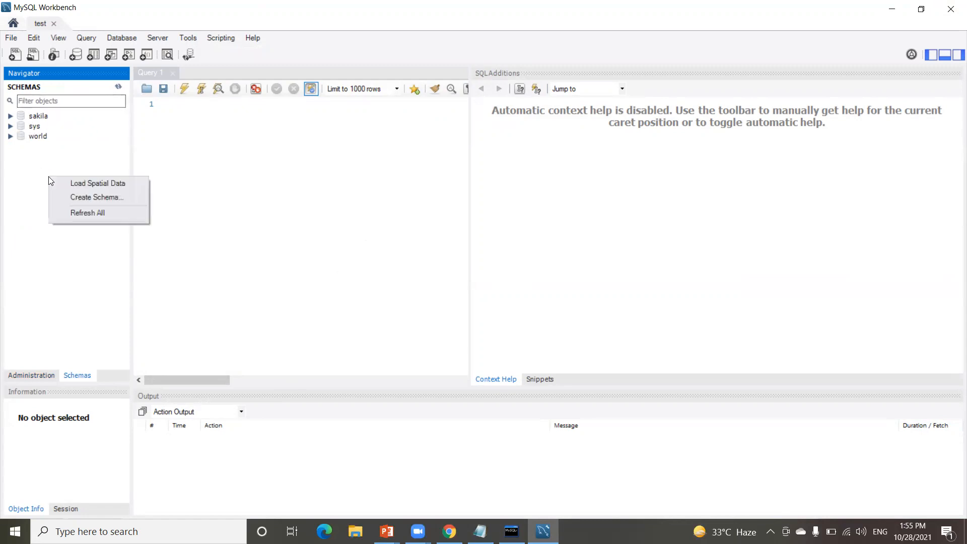
click(75, 197)
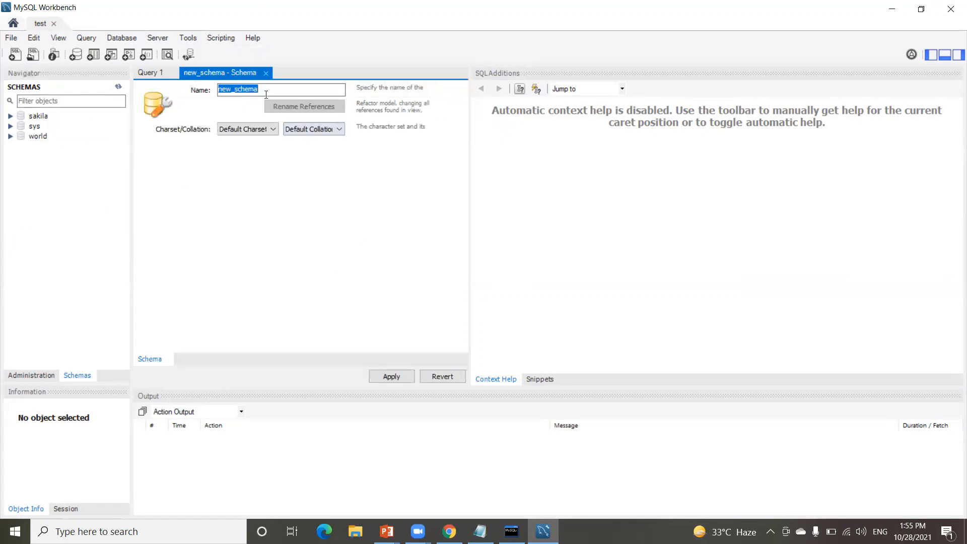
text(ja)
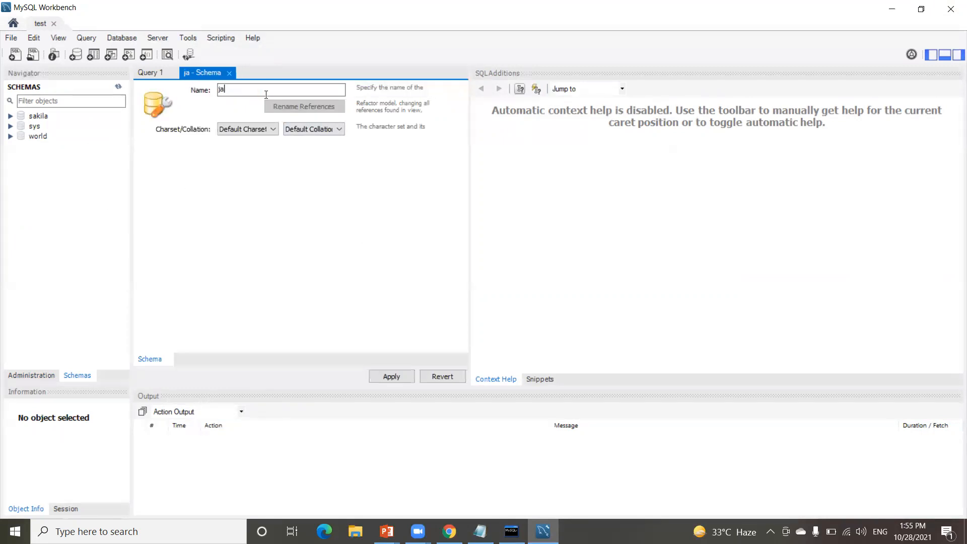
text(vaexpress)
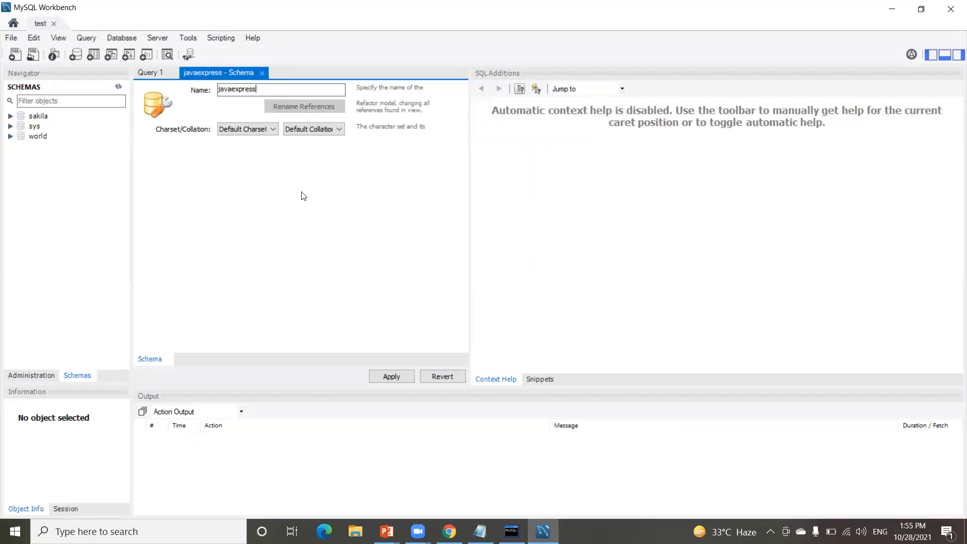
click(398, 377)
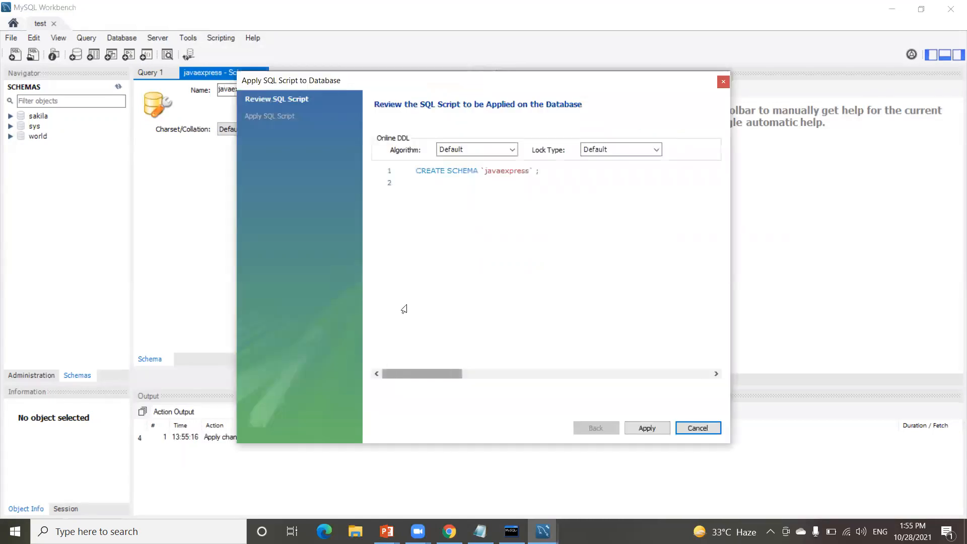
drag(418, 169, 552, 176)
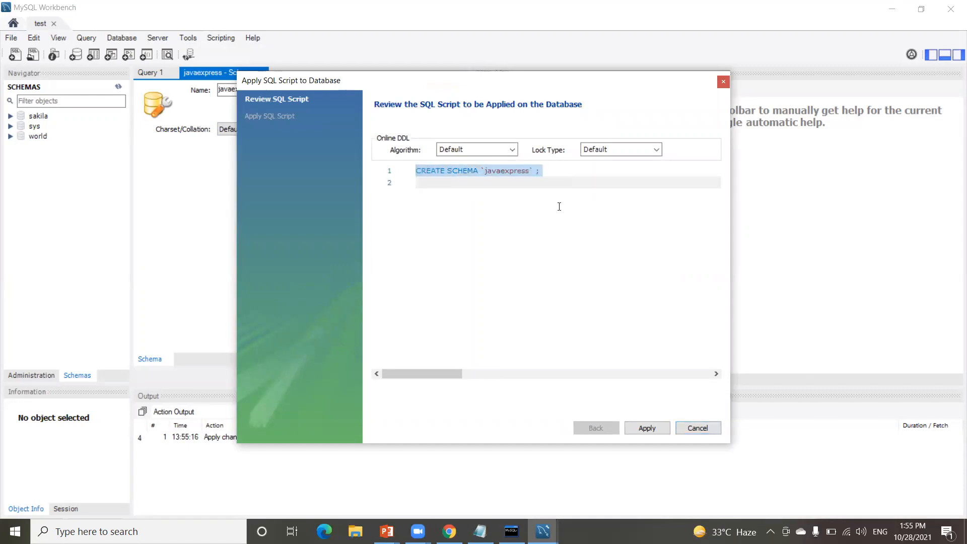
click(645, 429)
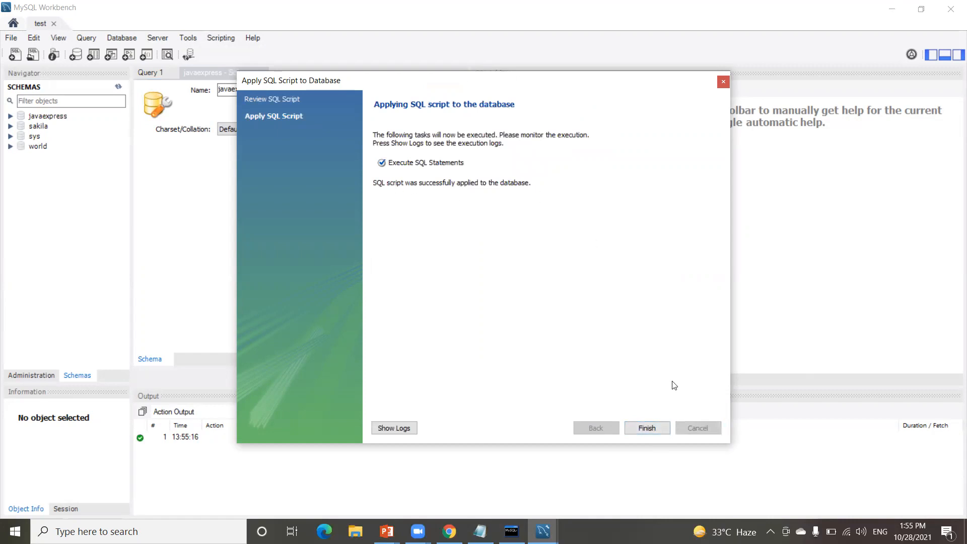
click(646, 428)
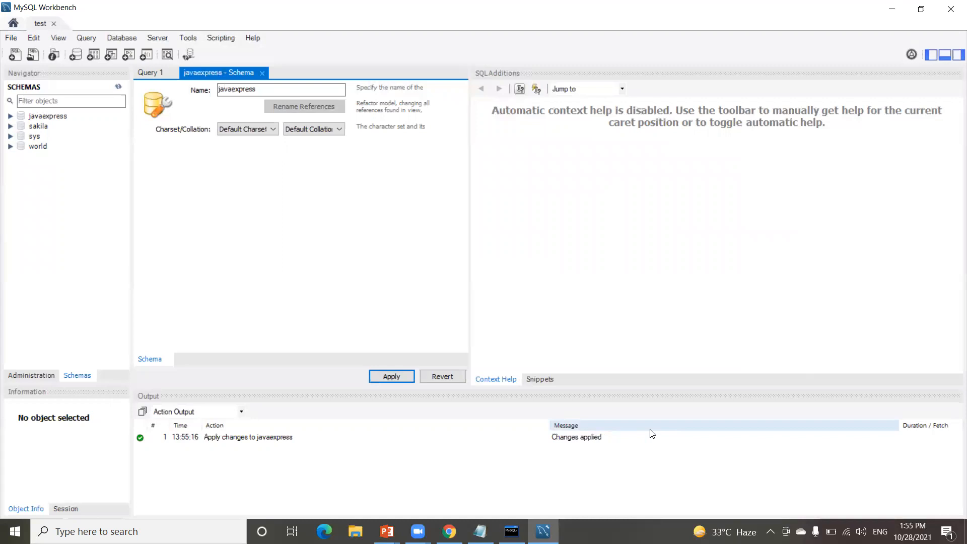
Step: Set javaexpress as the default schema and open an empty SQL File 1 tab
double_click(38, 117)
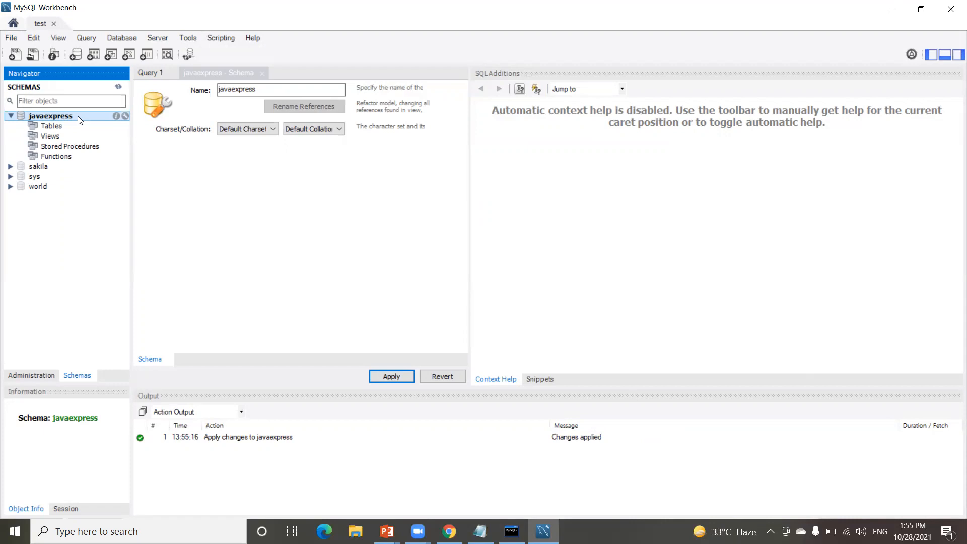
click(15, 55)
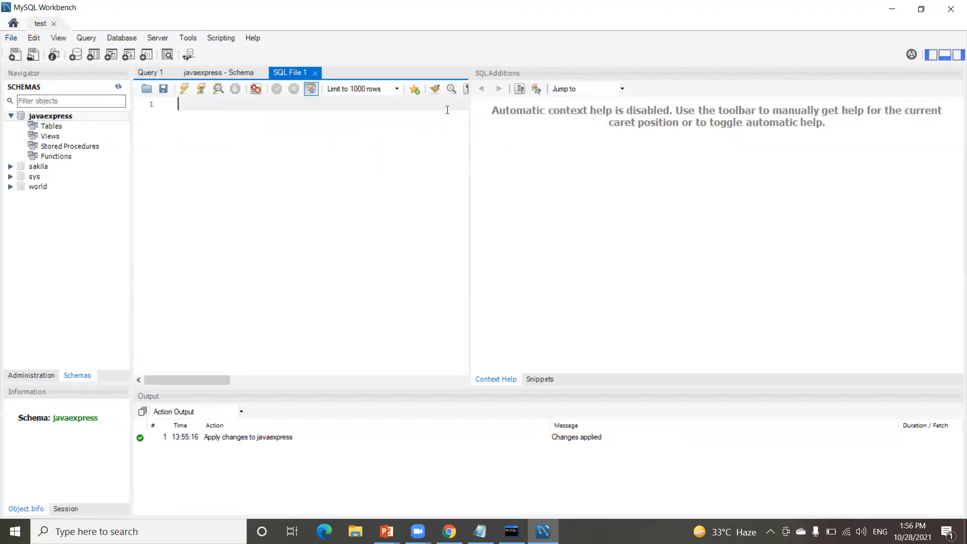
key(alt+Tab)
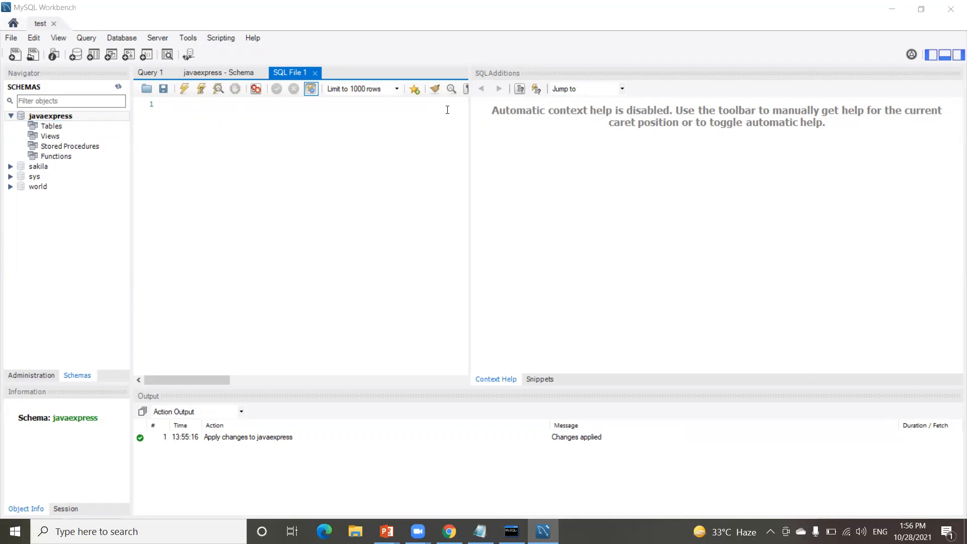